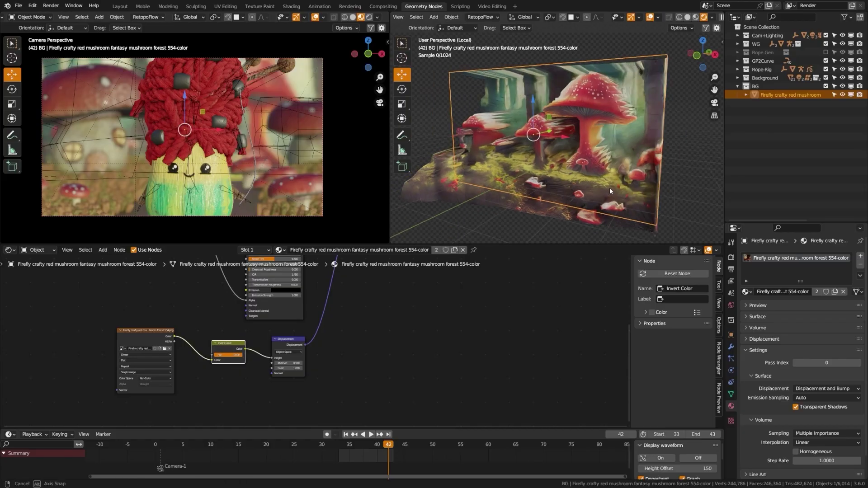
Step: Move the selected bush to a new spot in the pond scene
middle_click_drag(609, 188, 659, 238)
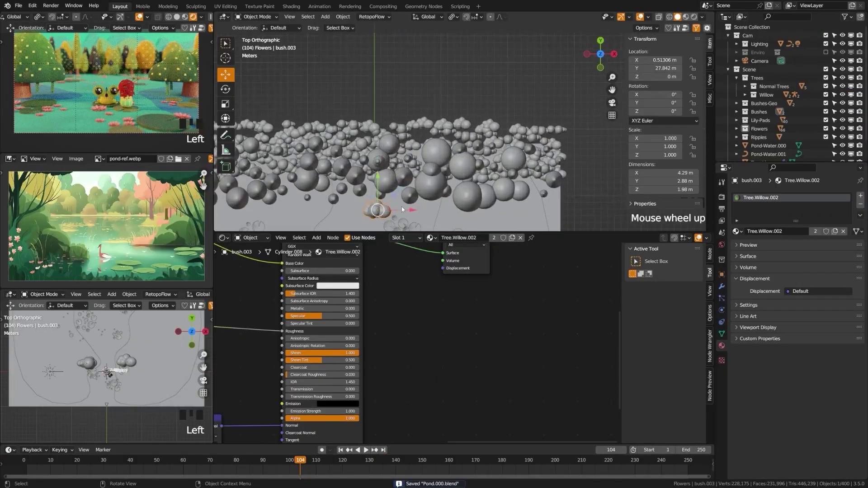
middle_click_drag(407, 154, 506, 178, "shift")
scroll(409, 72, "up", 6)
key("g")
left_click(456, 161)
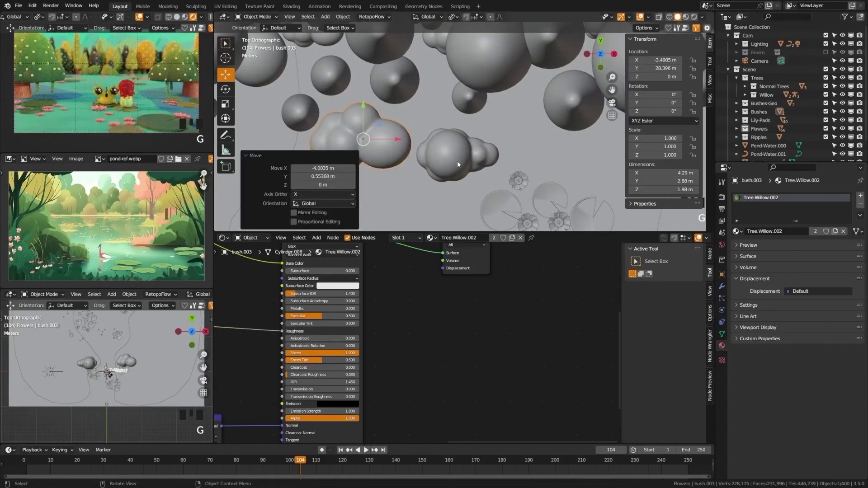
Step: Add a second bush to the selection and frame both bushes in the view
left_click(454, 168, "shift")
middle_click_drag(454, 168, 452, 149)
key("KP_Decimal")
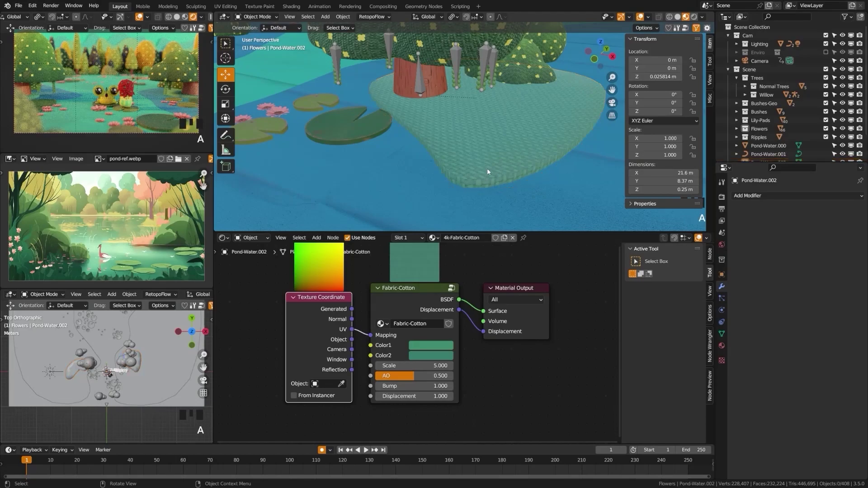
scroll(487, 172, "down", 3)
scroll(383, 147, "down", 1)
middle_click_drag(383, 147, 427, 169)
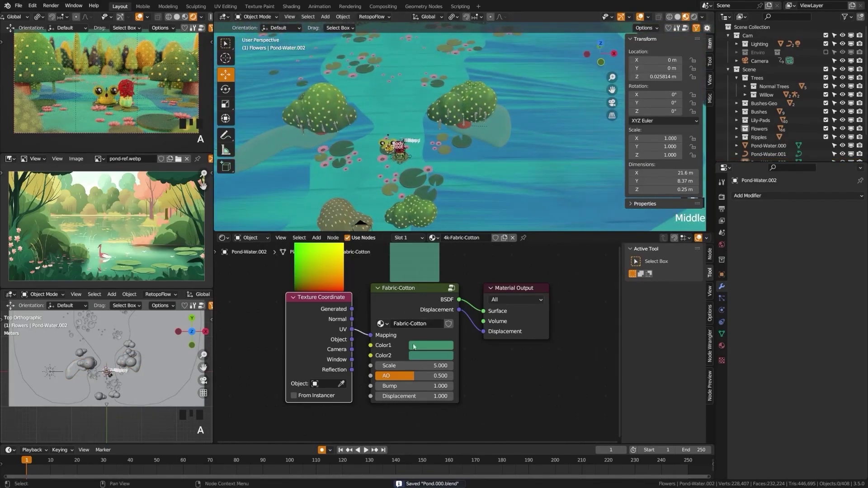
Step: Give the Fabric-Cotton material's Color1 a new colour
left_click(427, 346)
left_click(436, 230)
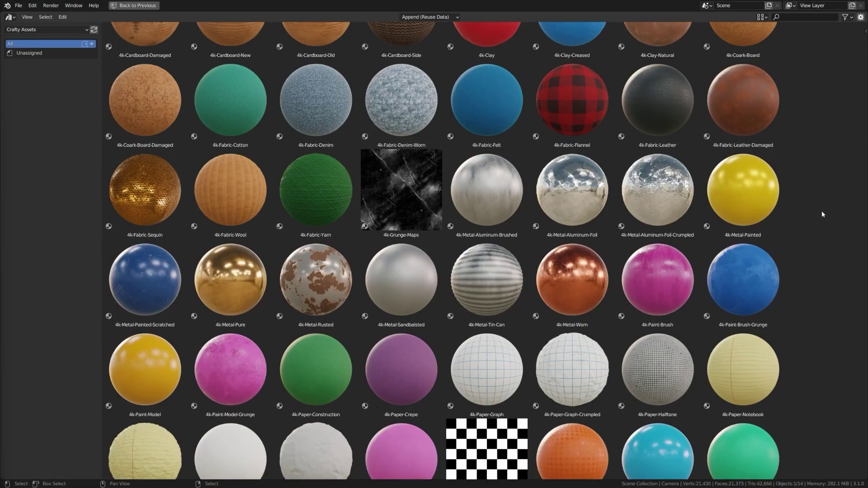
scroll(820, 211, "down", 10)
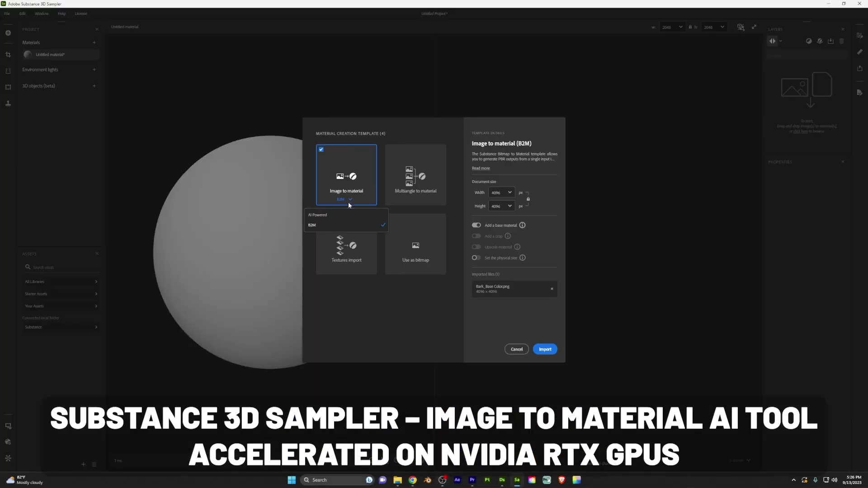
Step: Import the bark image, raise micro details to 0.57, and adjust Wood Finish hue, saturation and luminosity
left_click(545, 350)
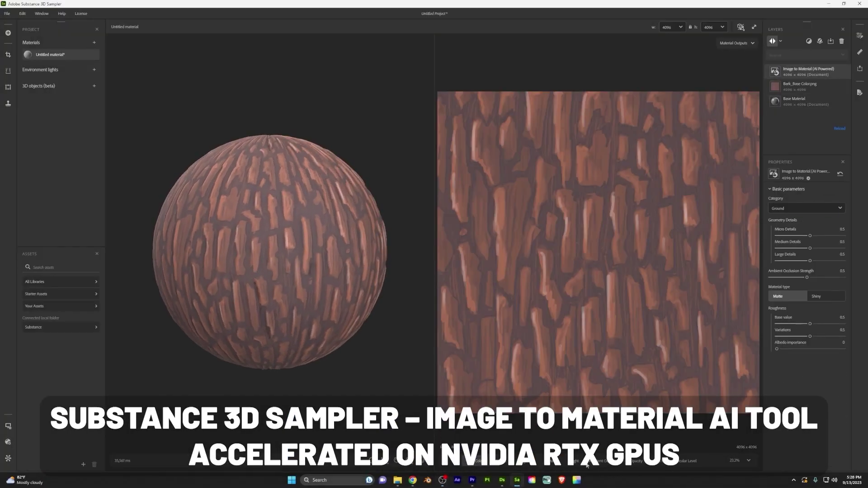
left_click_drag(809, 235, 823, 237)
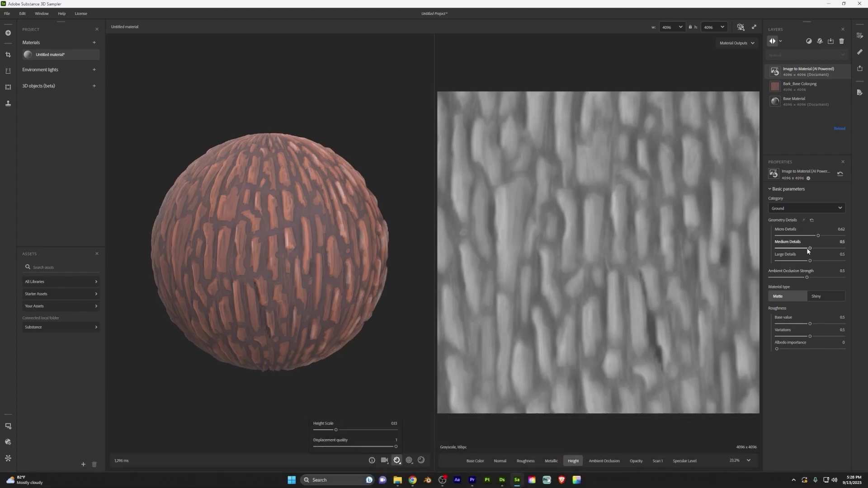
left_click(604, 461)
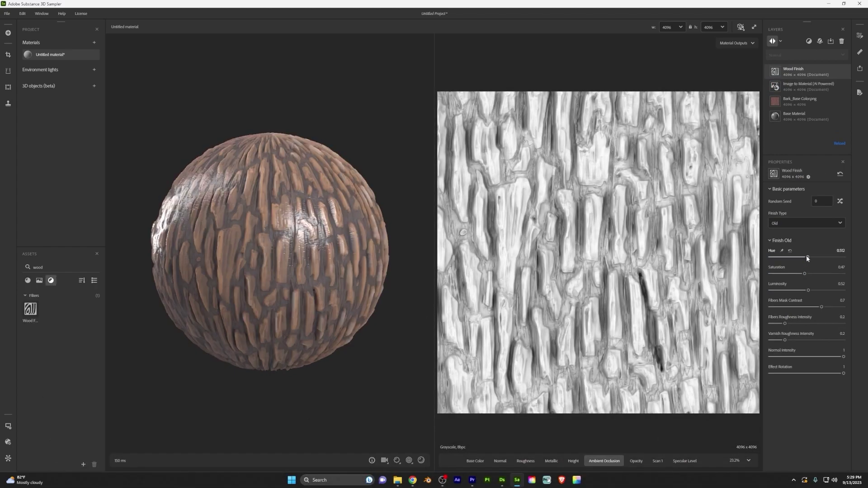
left_click_drag(805, 257, 809, 274)
left_click_drag(808, 290, 804, 289)
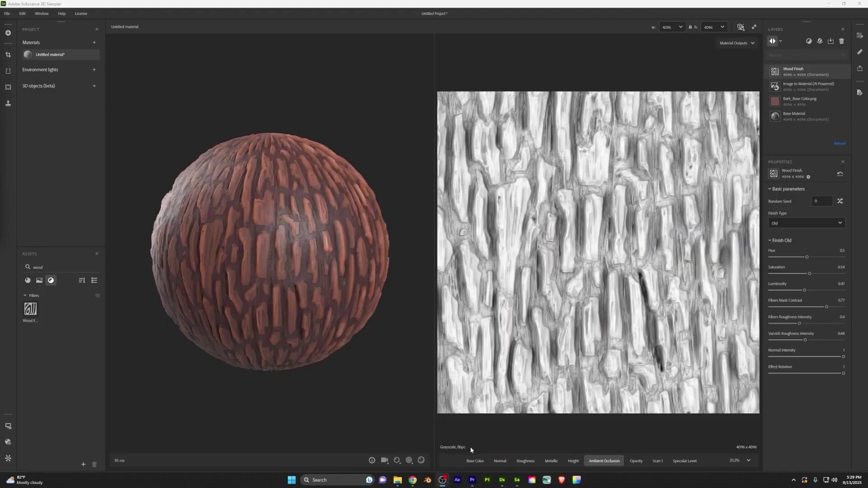
Step: Preview the base colour, normal, metallic, height and ambient occlusion outputs
left_click(474, 460)
left_click(500, 460)
left_click(525, 461)
left_click(552, 461)
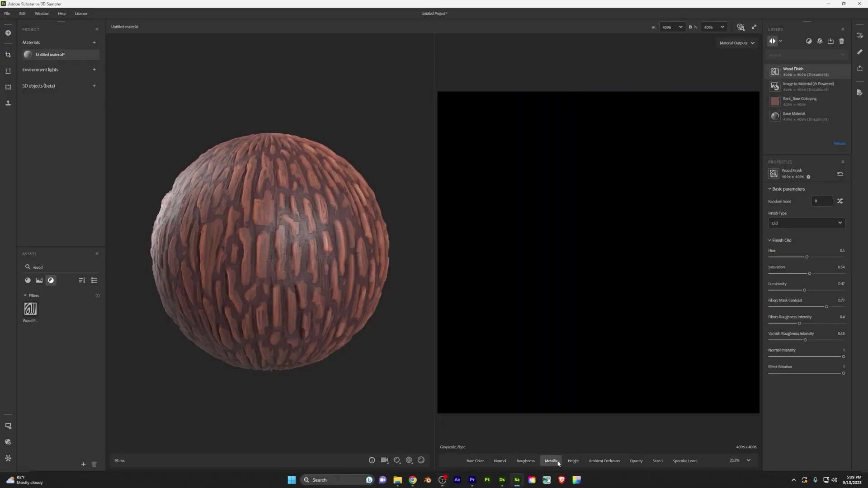
left_click(573, 461)
left_click(604, 461)
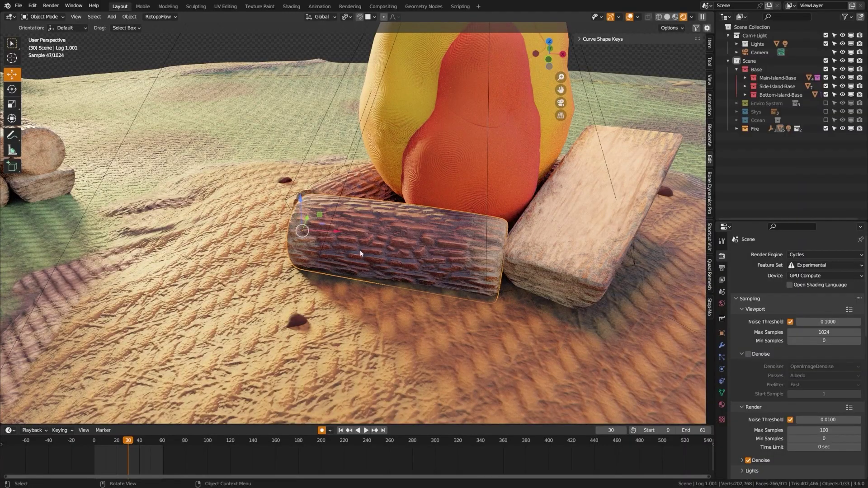
Step: Connect Fabric-Cotton's mapping to the Texture Coordinate Object output instead of Generated
scroll(407, 245, "down", 15)
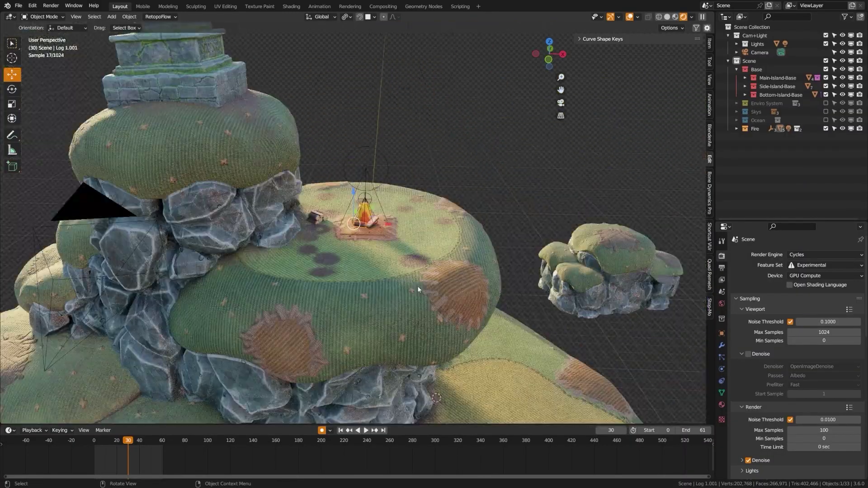
scroll(418, 289, "down", 6)
middle_click_drag(435, 305, 392, 261)
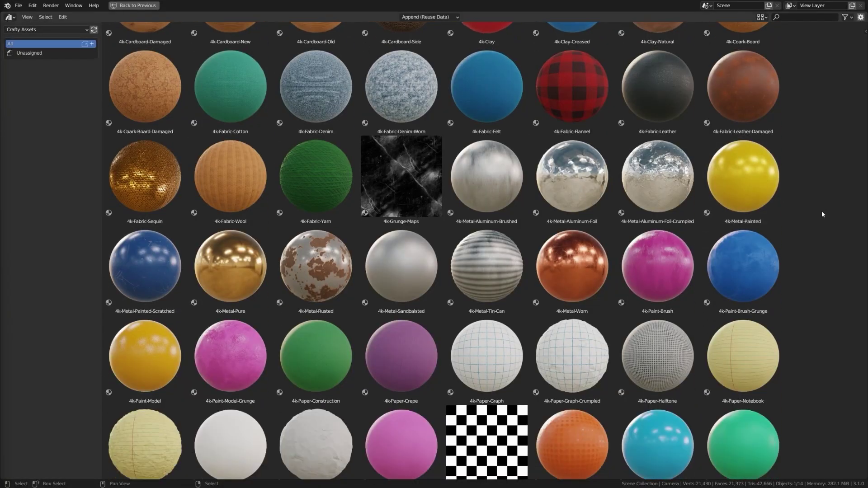
scroll(821, 210, "down", 10)
scroll(820, 210, "down", 3)
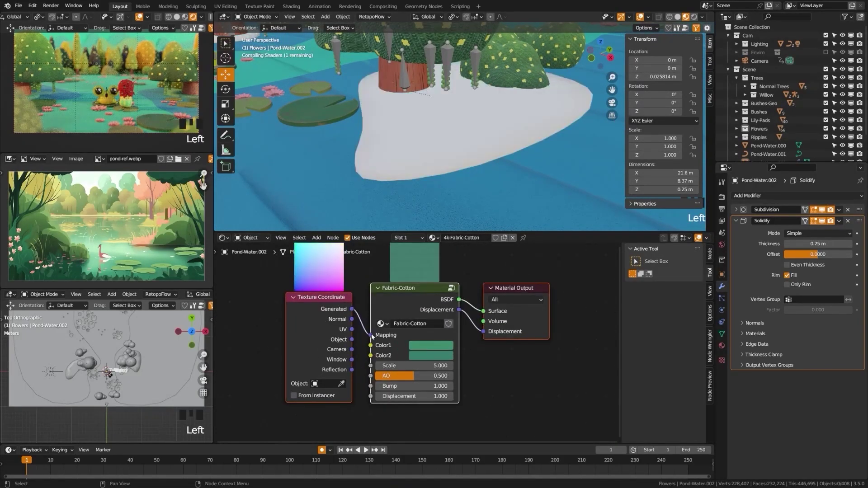
left_click_drag(370, 334, 352, 339)
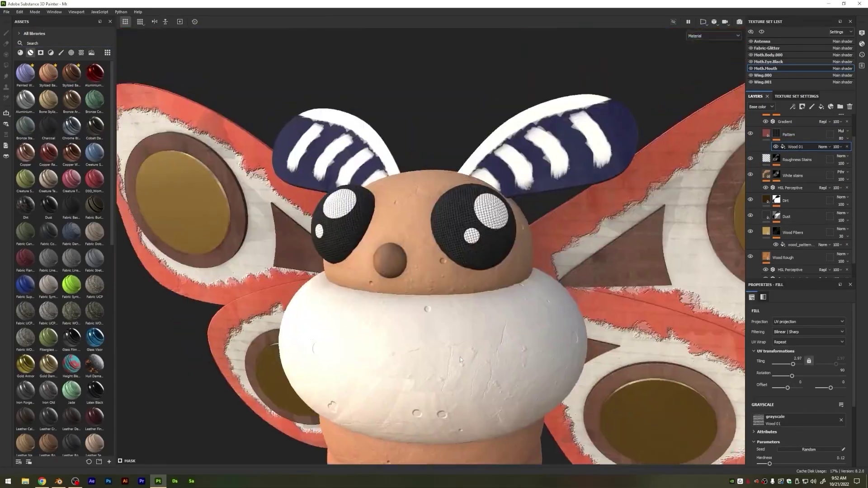
Step: Duplicate the Stylized Base Color group, make its base colour red and its opacity 65
scroll(756, 212, "up", 2)
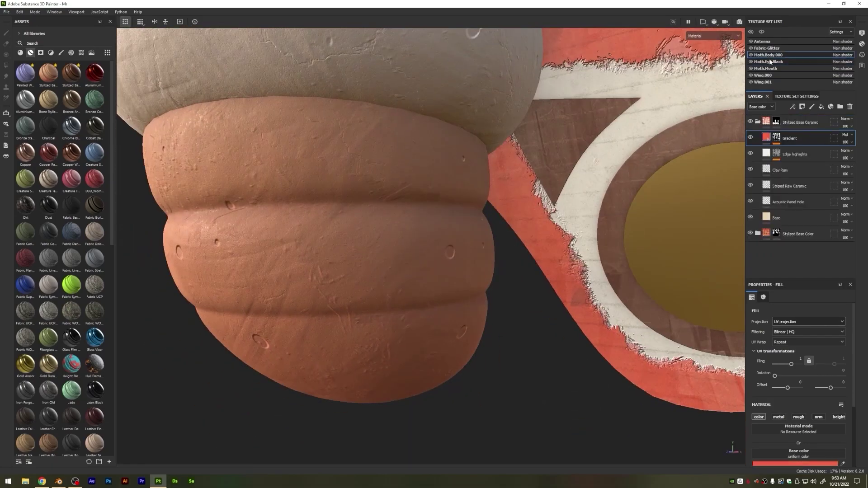
right_click(768, 137)
left_click(793, 290)
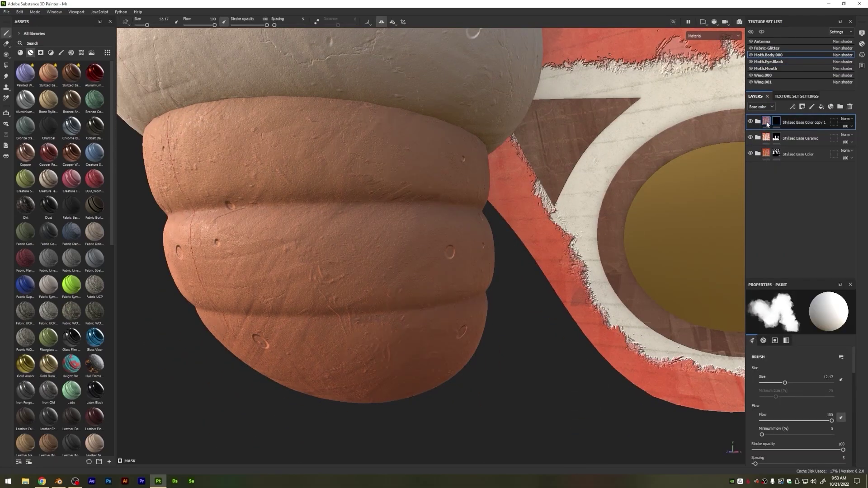
left_click(757, 122)
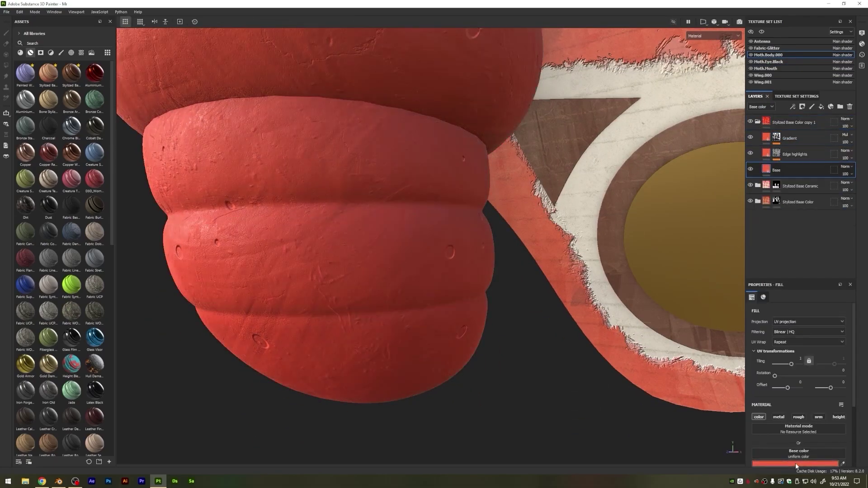
left_click(759, 123)
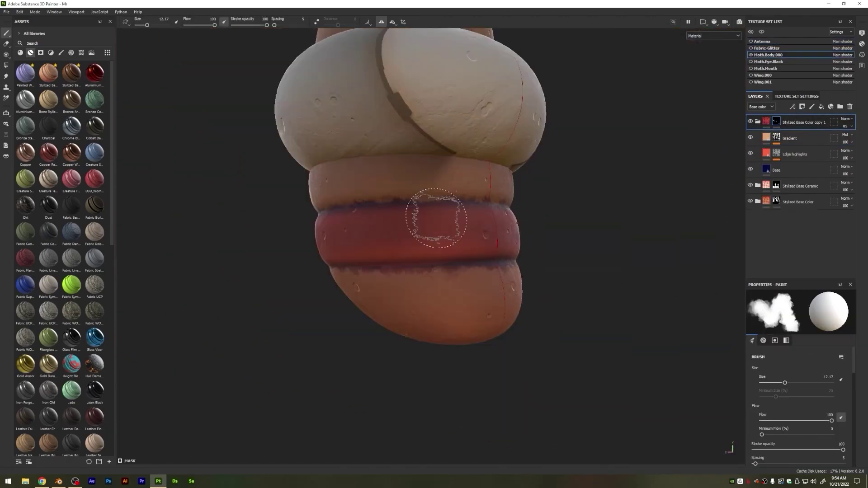
left_click_drag(845, 138, 858, 138)
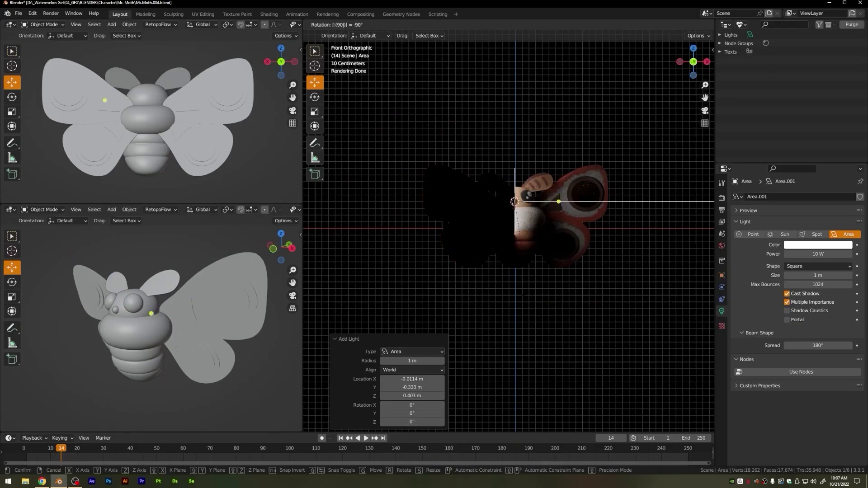
Step: Place the area light left of the moth and set its power to 500 W
key("Return")
key("g")
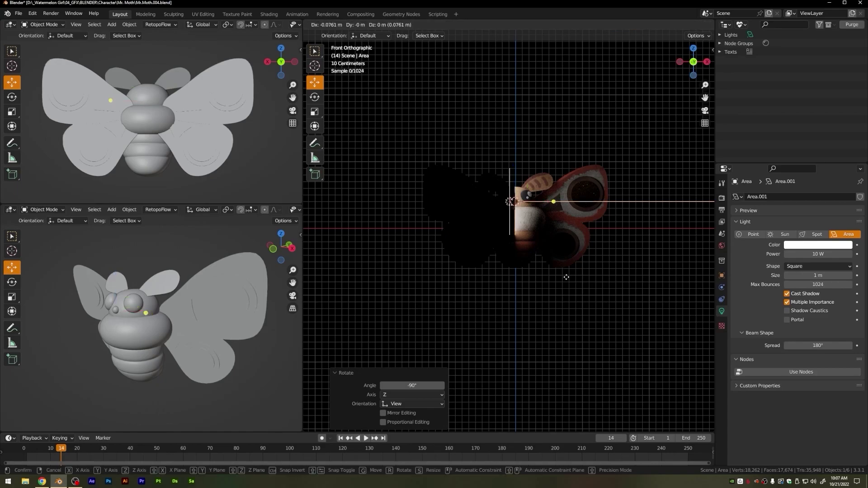
left_click(429, 282)
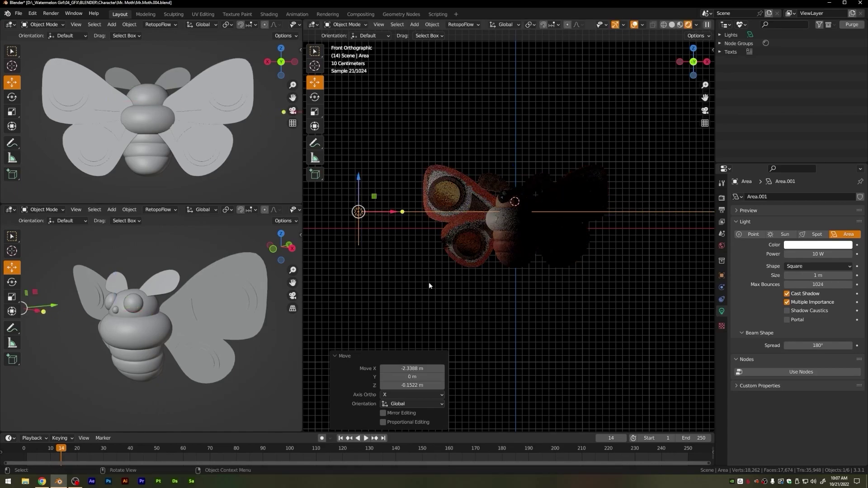
left_click(817, 254)
type("500")
key("Return")
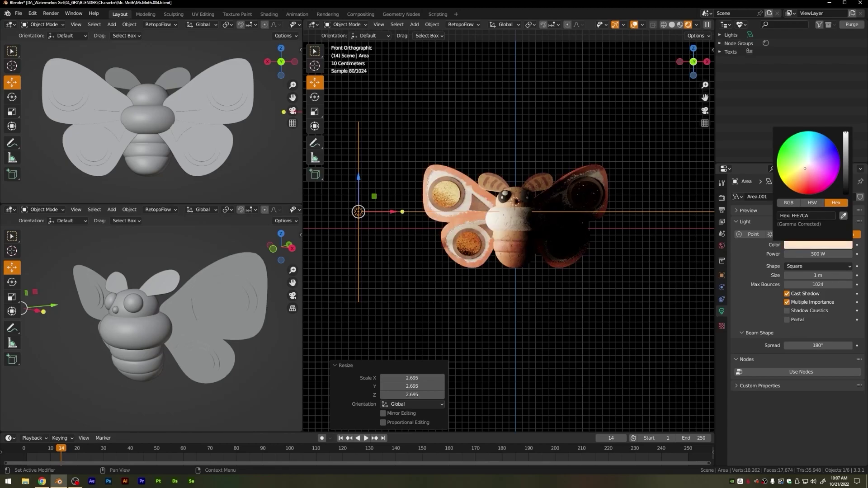
Step: Duplicate the area light, turn the copy 180°, and position it on the moth's other side
key("shift+d")
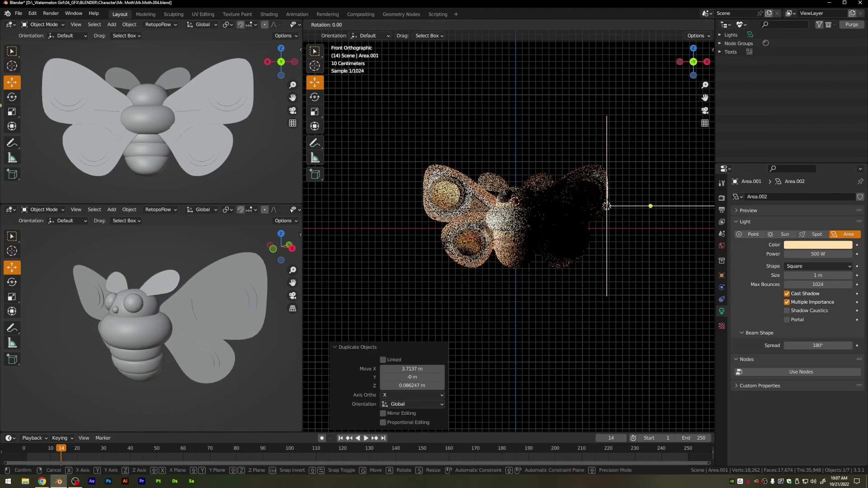
type("180")
key("Return")
key("g")
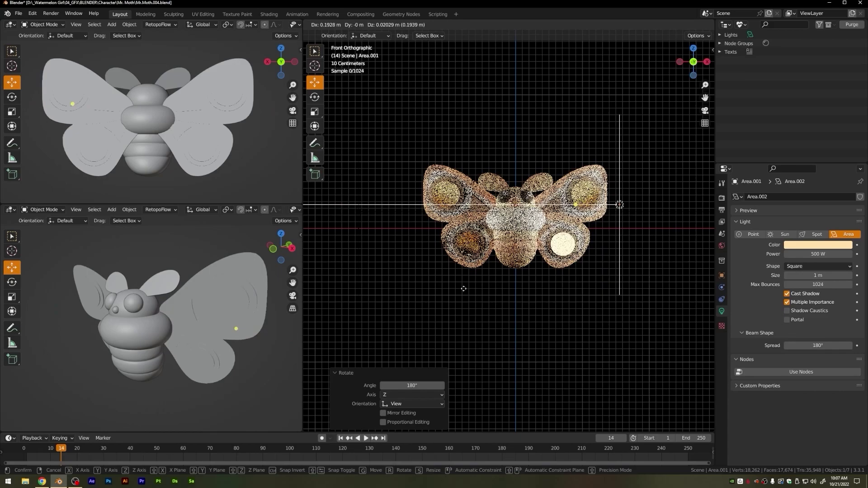
left_click(522, 295)
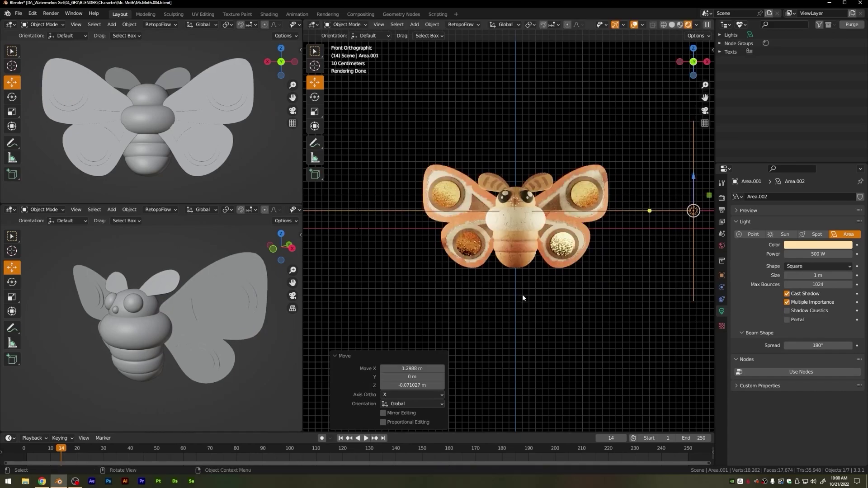
Step: In rendered top view, rotate both area lights toward the moth and shift them along Y
key("KP_7")
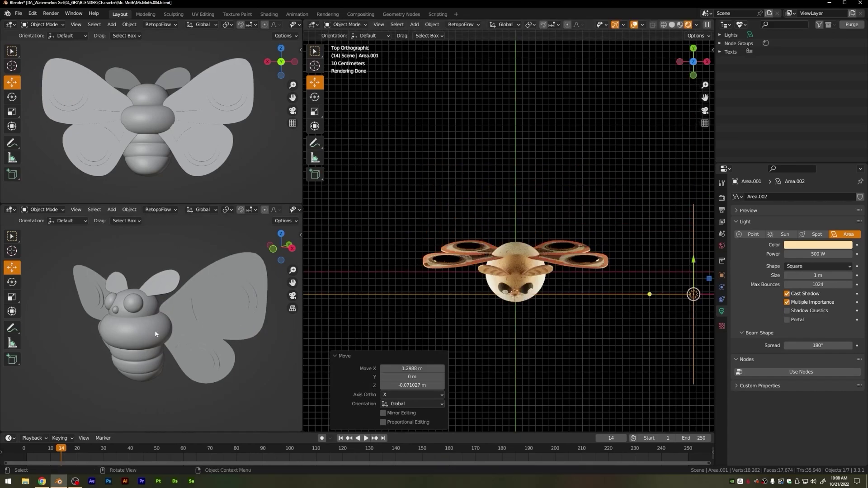
left_click(173, 293)
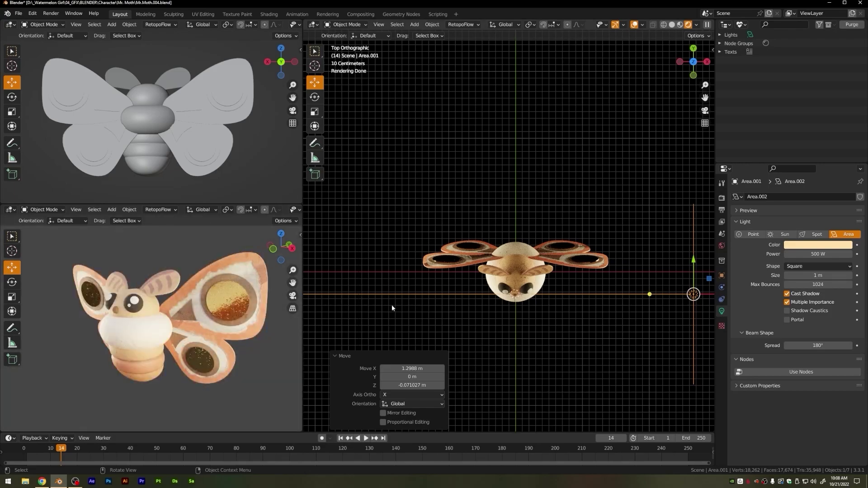
scroll(392, 304, "down", 4)
left_click_drag(378, 212, 439, 297, "shift")
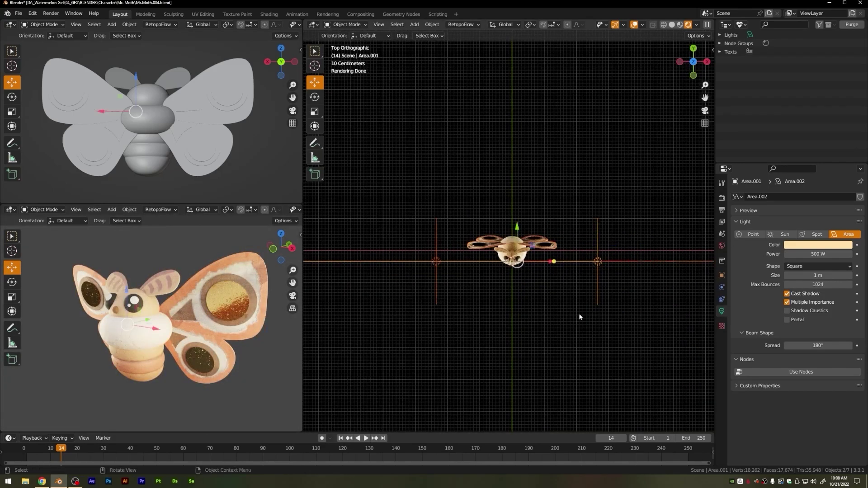
key("r")
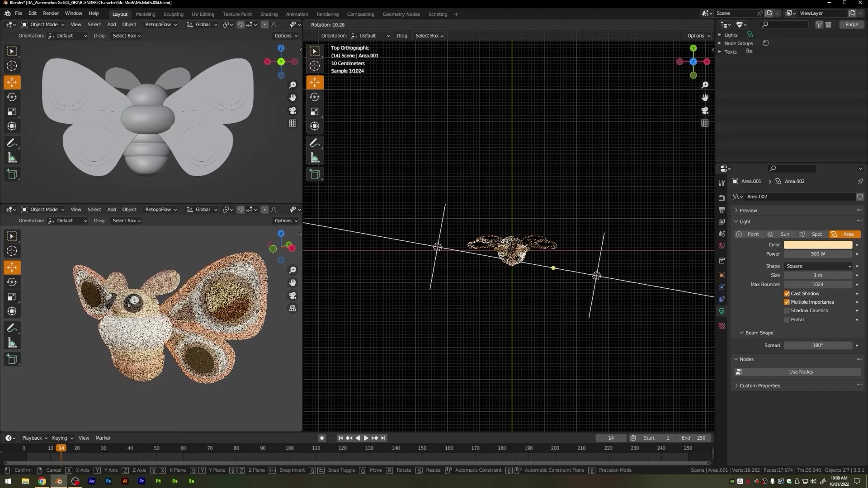
left_click(586, 351)
key("g")
left_click(584, 325)
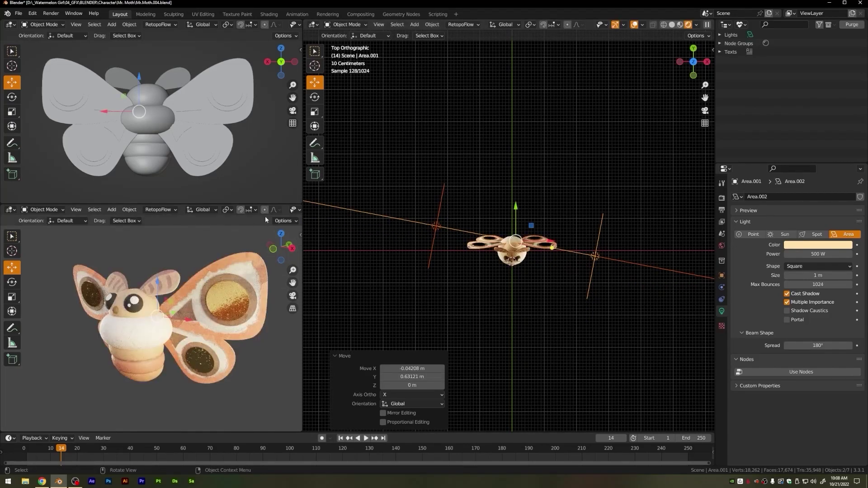
Step: Orbit to face the displaced backdrop plane and show its Modifier Properties
left_click(283, 210)
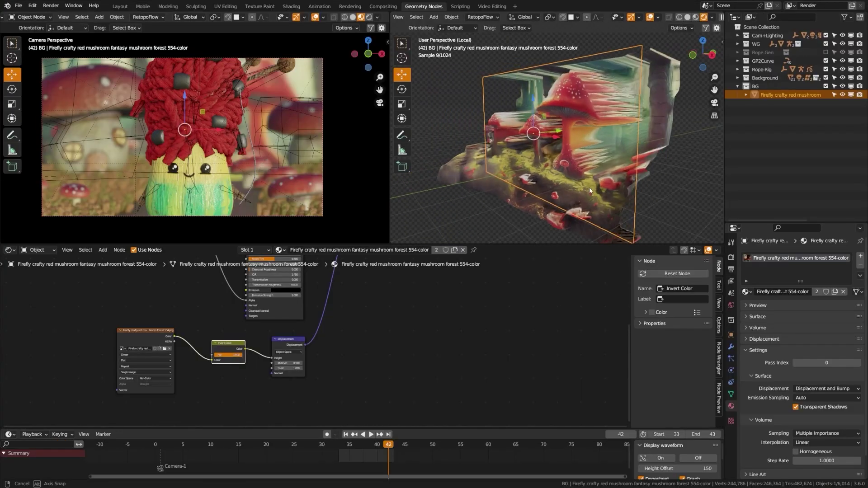
middle_click_drag(590, 200, 588, 199)
left_click(731, 347)
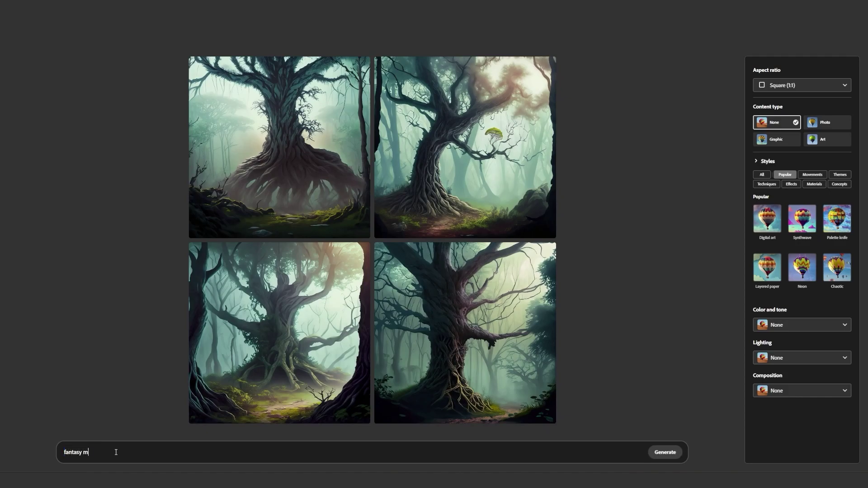
Step: Generate images for 'fantasy mushroom forest' and set the aspect ratio to Widescreen 16:9
type("ushroom forest")
key("Return")
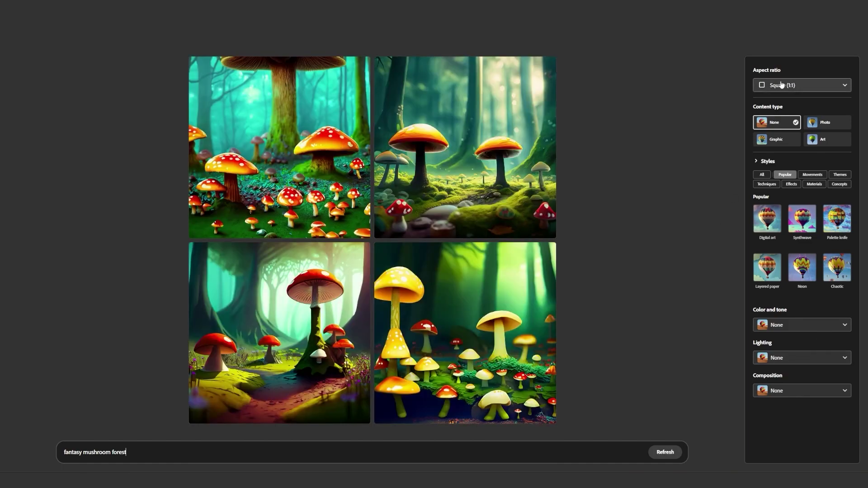
left_click(783, 88)
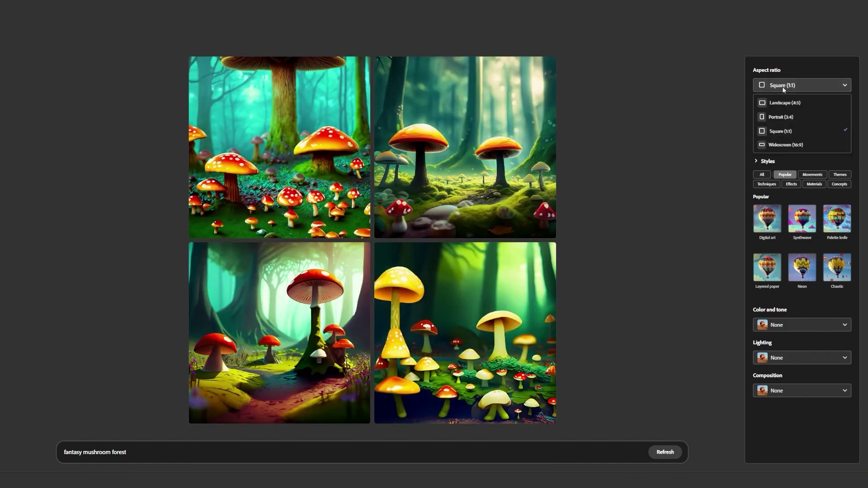
left_click(783, 87)
left_click(784, 88)
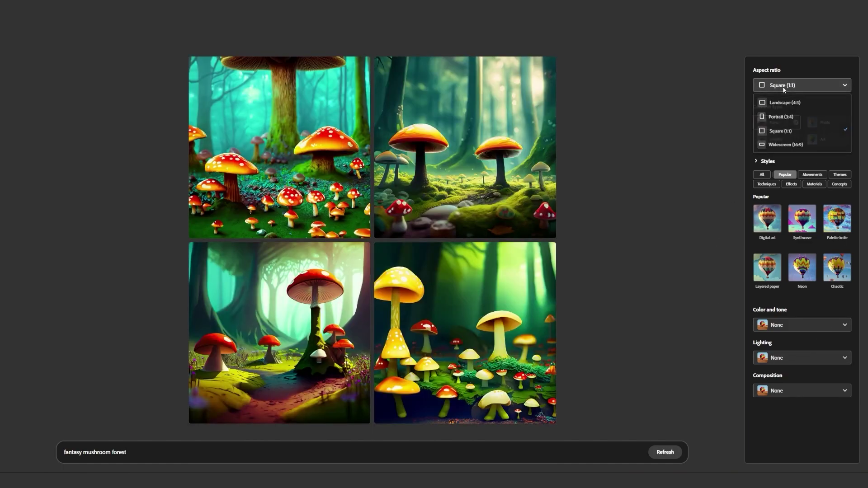
left_click(790, 145)
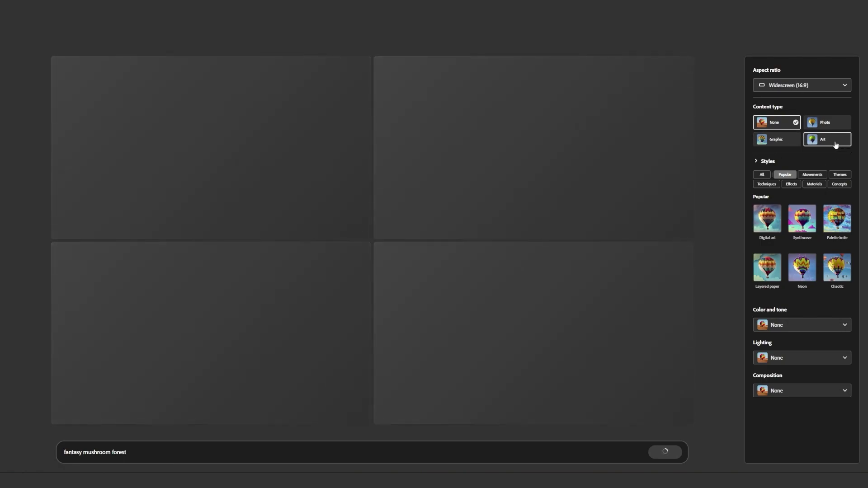
Step: Apply Art content, Digital art, Warm tone, Golden hour and Wide angle, then regenerate
left_click(835, 143)
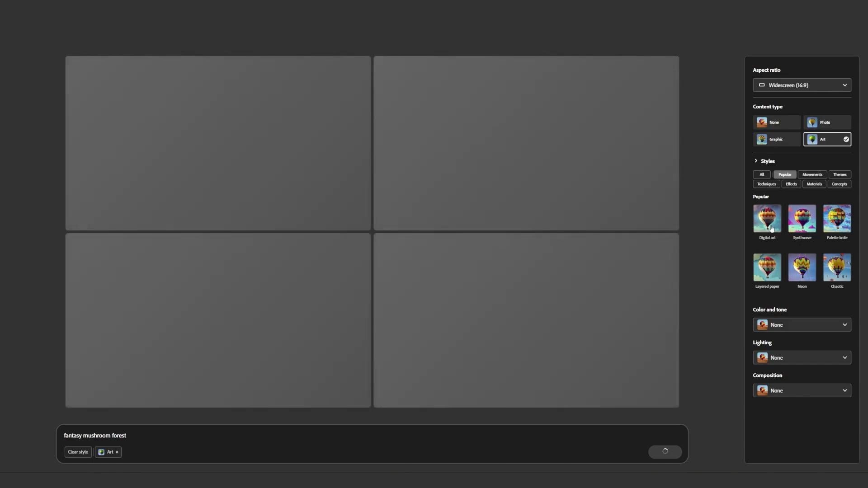
left_click(767, 219)
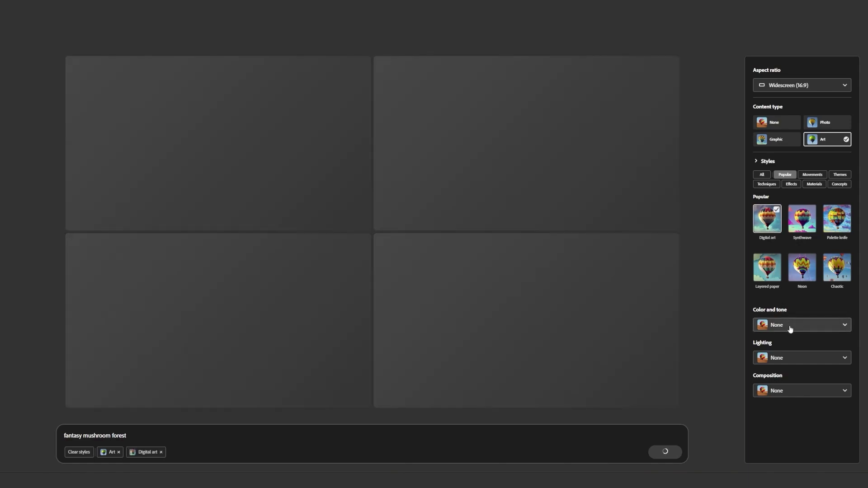
left_click(790, 328)
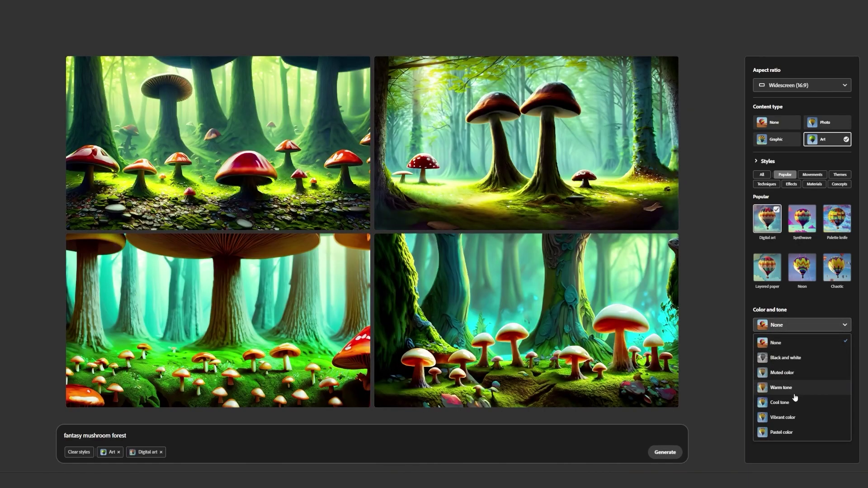
left_click(791, 390)
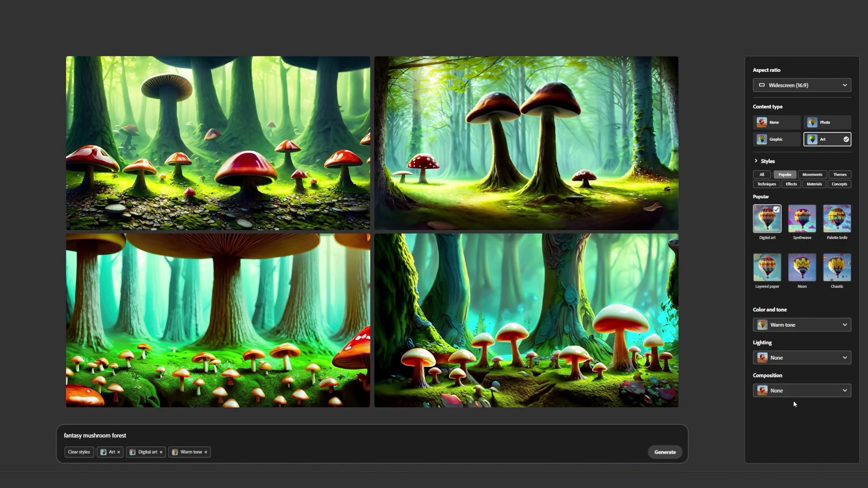
left_click(787, 359)
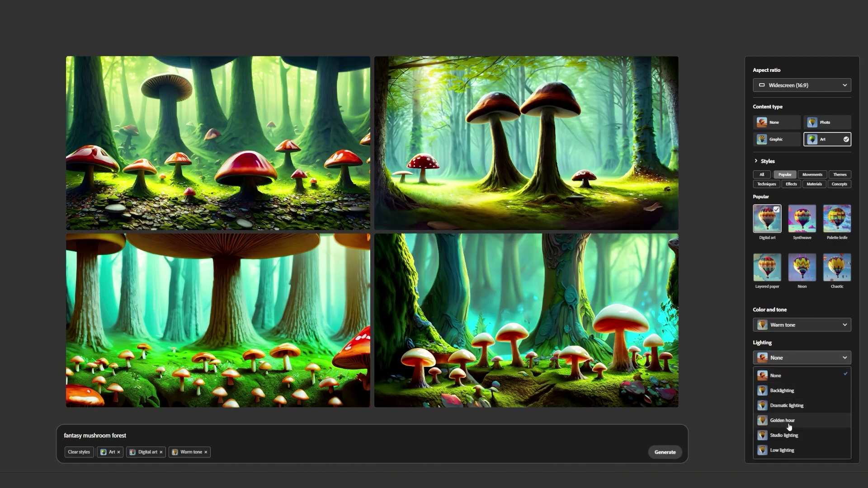
left_click(788, 424)
left_click(786, 391)
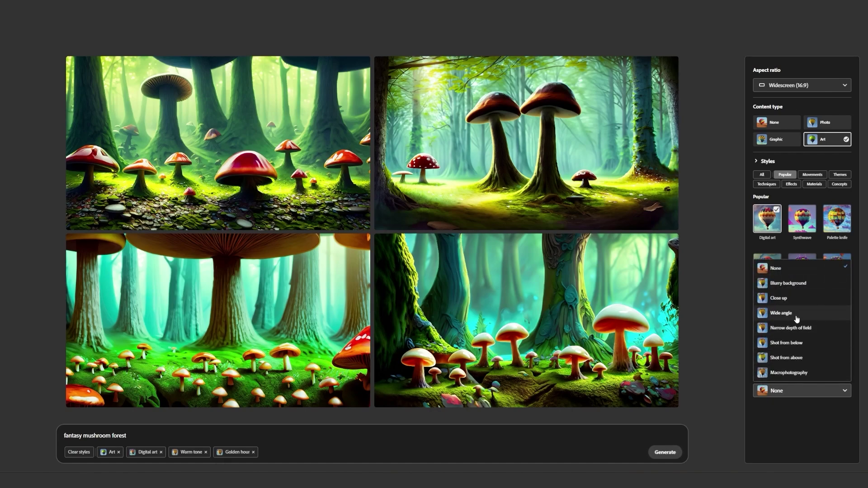
left_click(786, 314)
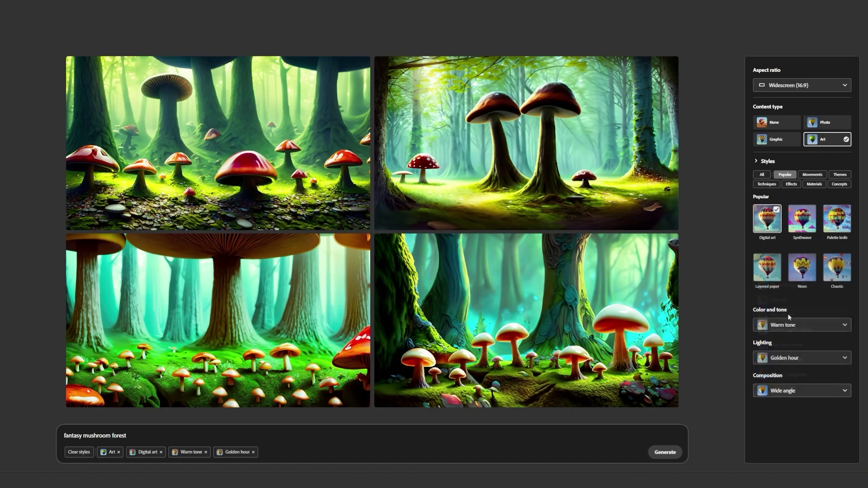
left_click(665, 452)
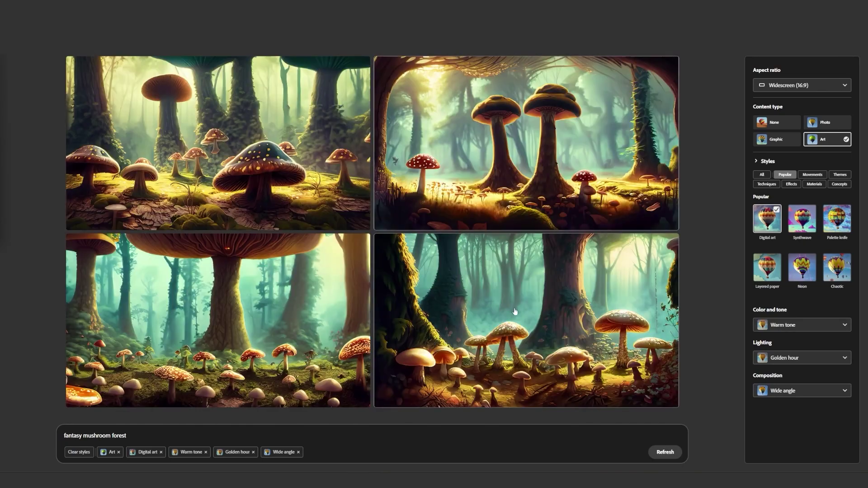
Step: Examine the regenerated hand crafted red mushroom forest results
mouse_move(537, 276)
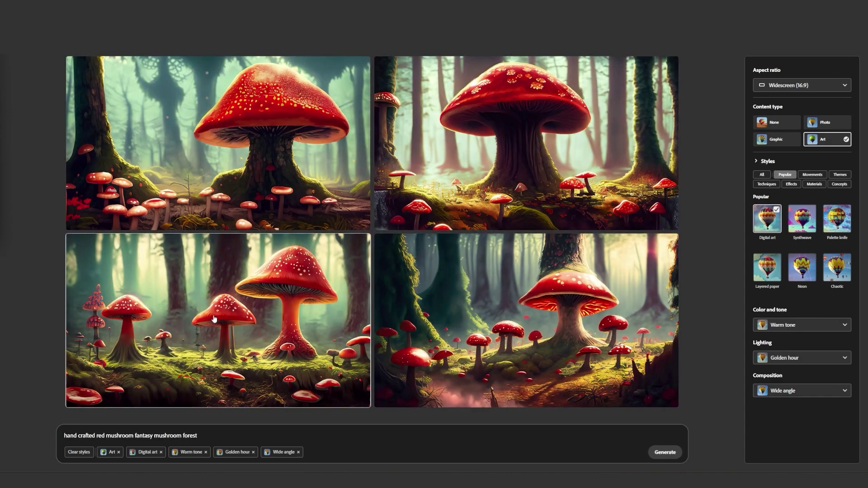
mouse_move(378, 376)
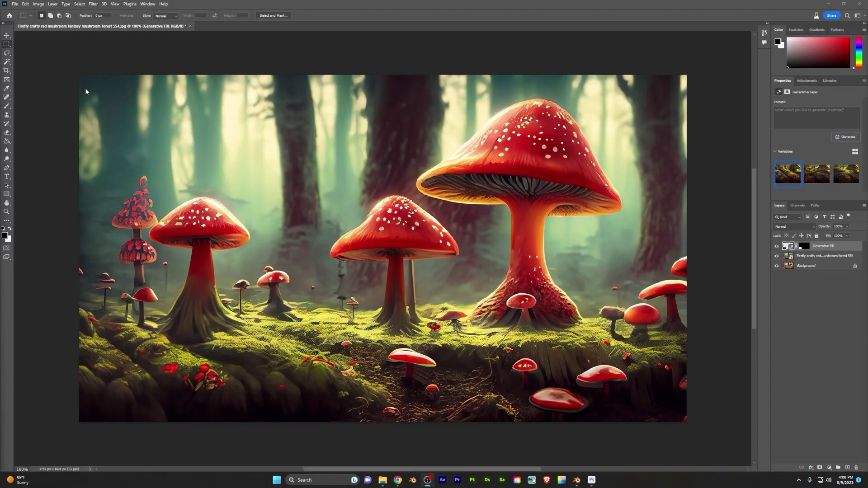
Step: Zoom into the left patterned mushroom, outline its cap, and regenerate it with Generative Fill
key("z")
left_click_drag(133, 219, 156, 217)
left_click(7, 53)
mouse_move(70, 120)
left_mouse_down()
mouse_move(71, 185)
mouse_move(132, 294)
mouse_move(178, 300)
mouse_move(222, 292)
mouse_move(272, 236)
mouse_move(297, 154)
mouse_move(257, 51)
mouse_move(211, 39)
mouse_move(70, 121)
left_mouse_up()
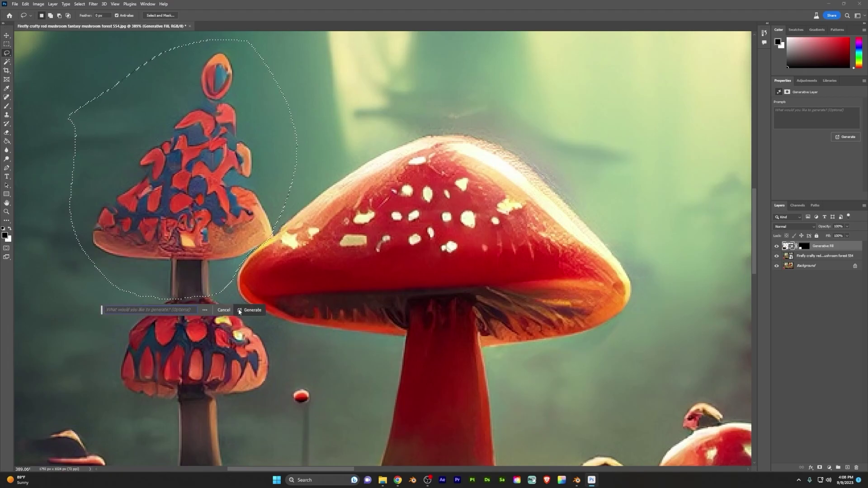
left_click(240, 310)
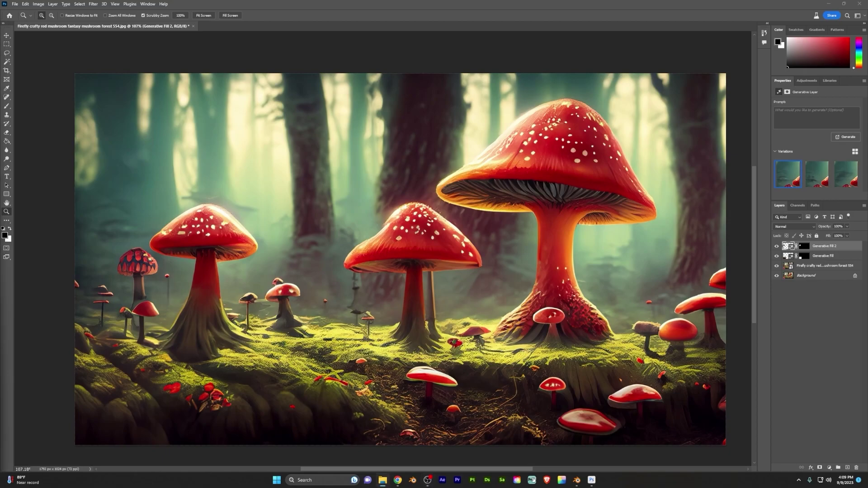
Step: Place the castle image, scale it to about 44%, and position it above the left mushroom
left_click_drag(273, 179, 316, 245)
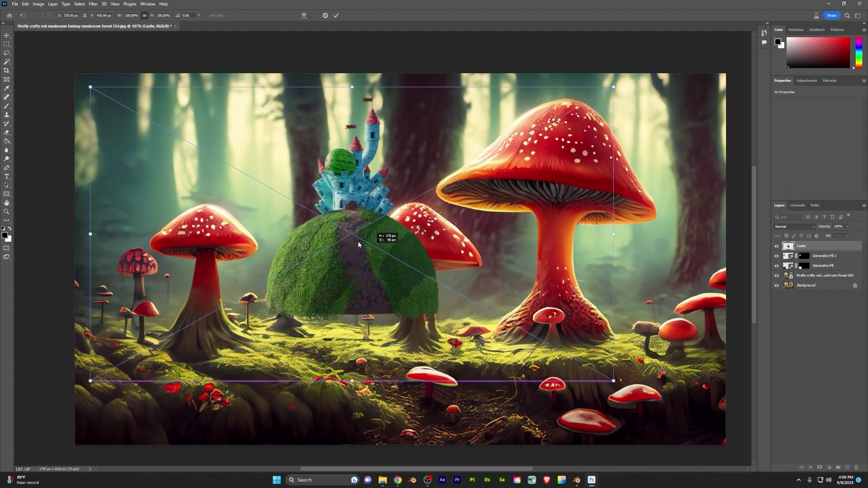
left_click_drag(37, 204, 331, 204)
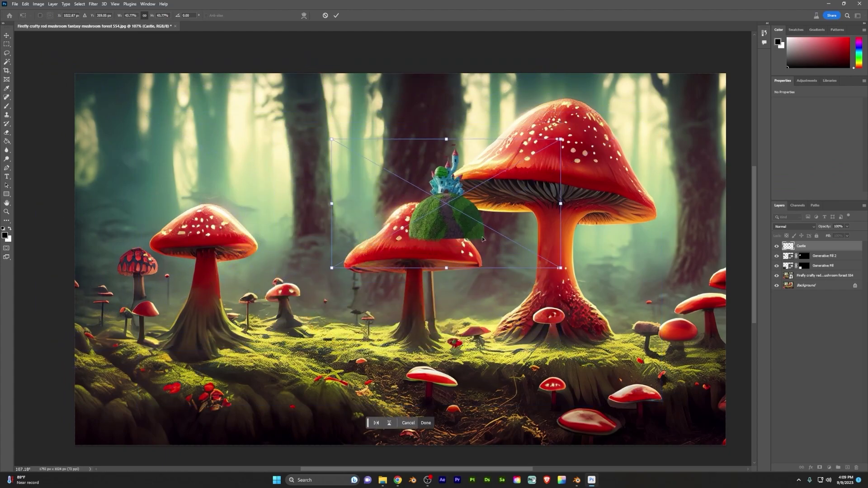
left_click_drag(479, 241, 299, 228)
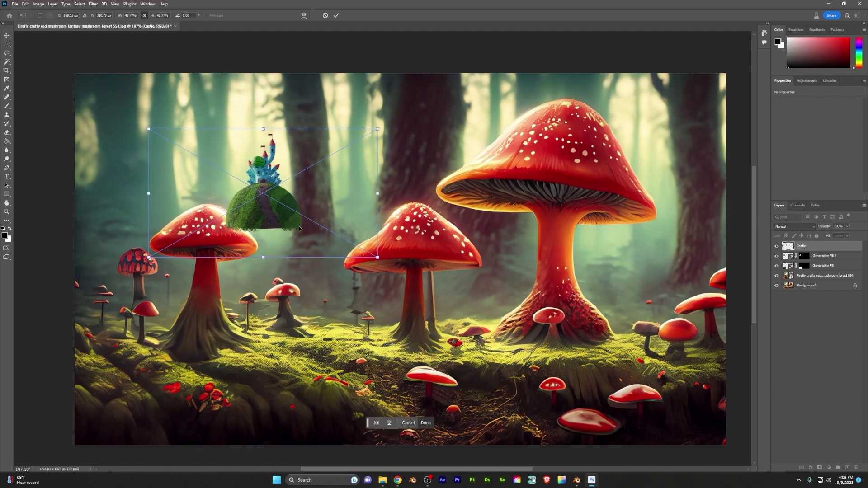
key("Return")
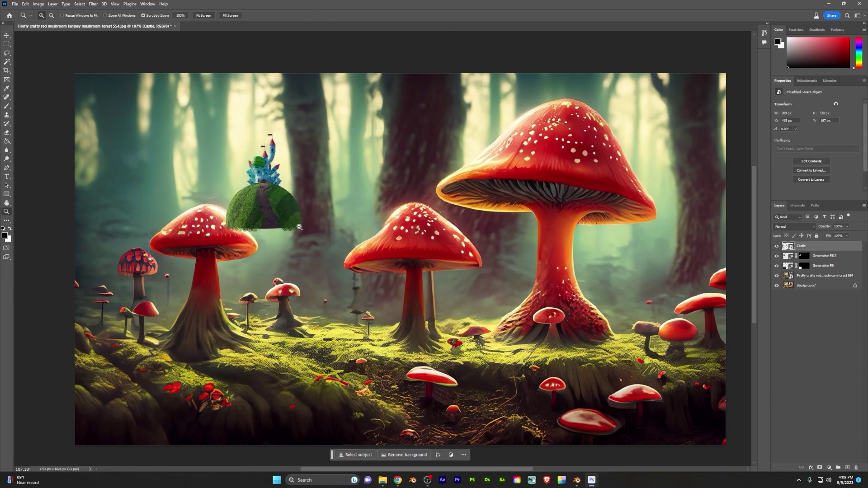
Step: Apply the Harmonization neural filter to the Castle layer, using the Background layer as reference
left_click(93, 4)
left_click(101, 34)
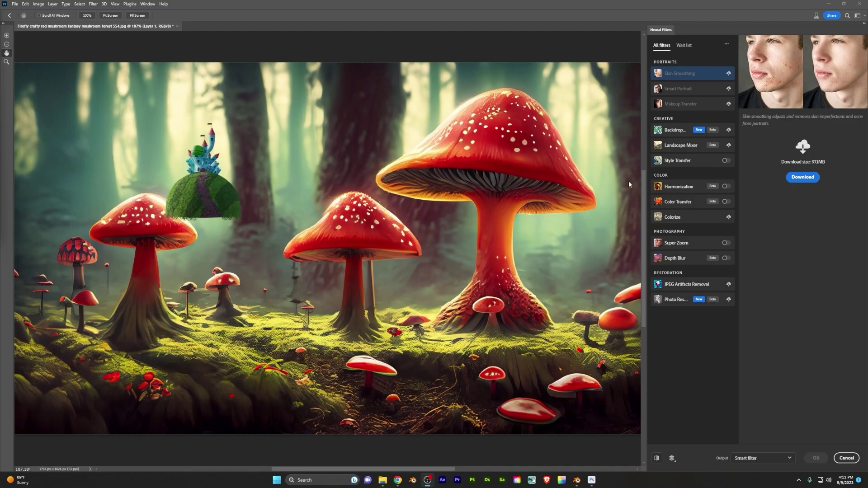
left_click(695, 187)
left_click(726, 187)
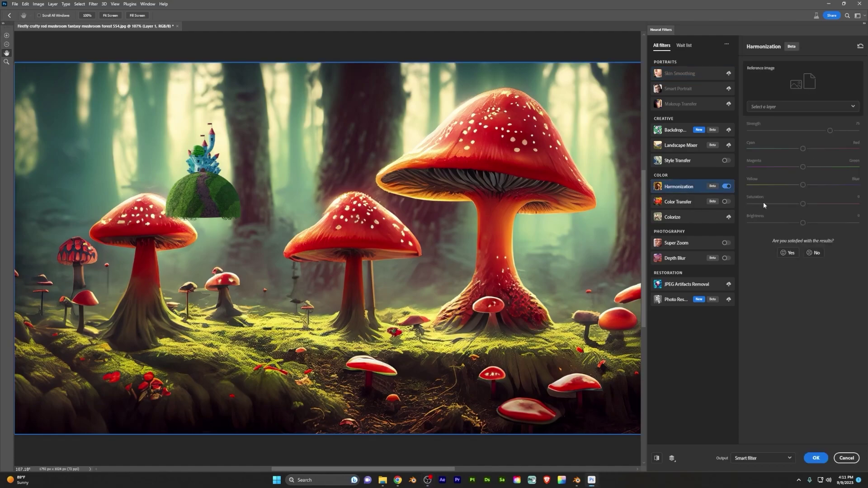
left_click(796, 107)
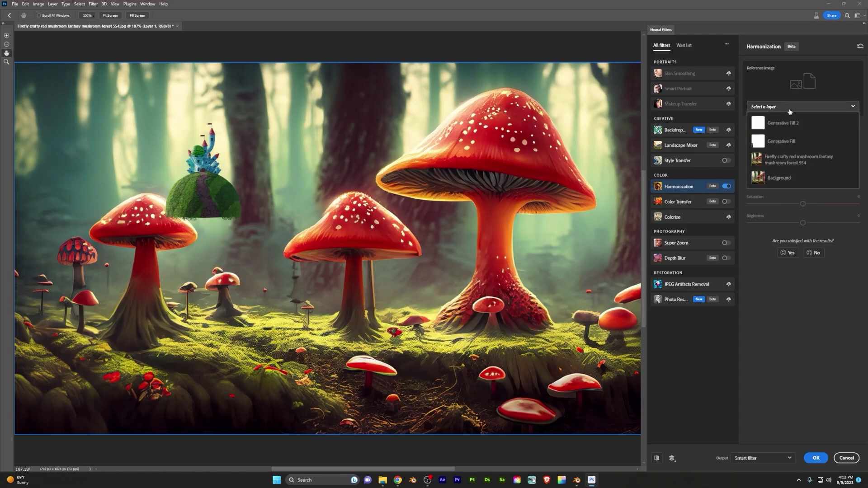
left_click(768, 178)
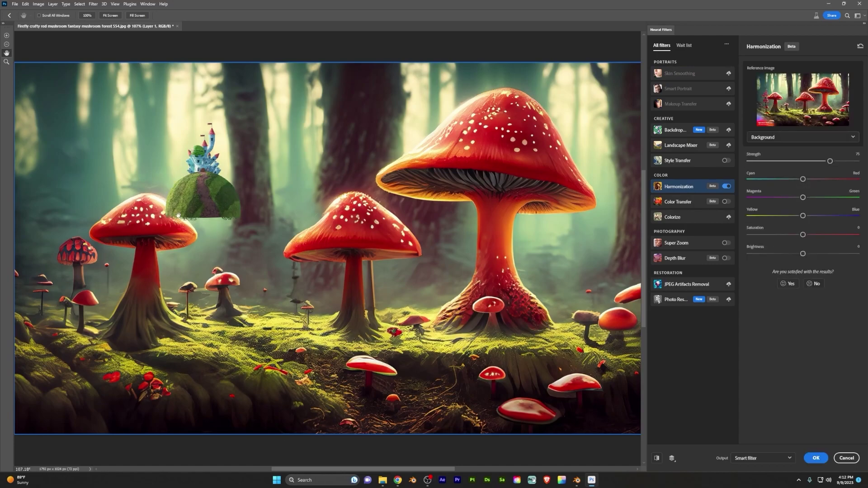
left_click(815, 458)
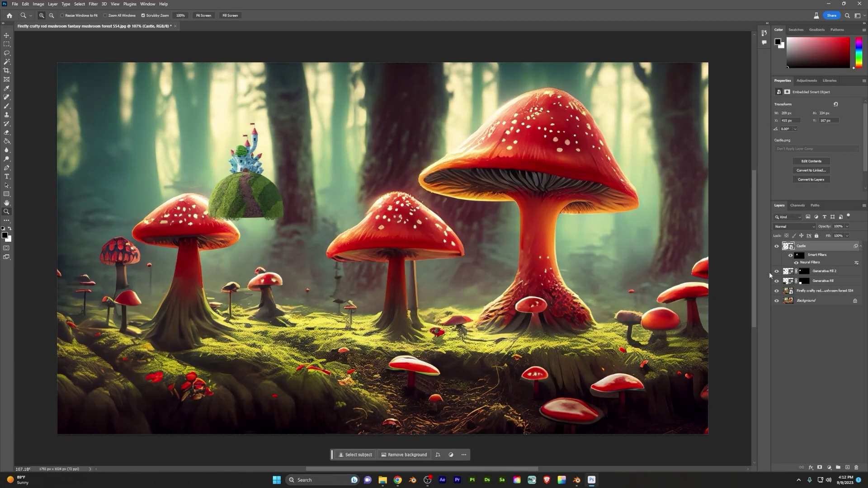
Step: Add a Color Overlay of the sampled misty background green at about 82% opacity to the castle
left_click(39, 4)
mouse_move(53, 4)
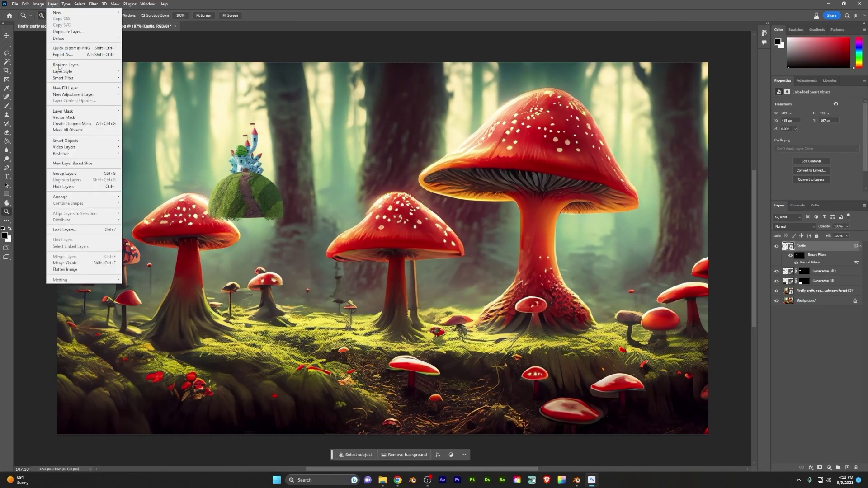
mouse_move(85, 72)
left_click(137, 114)
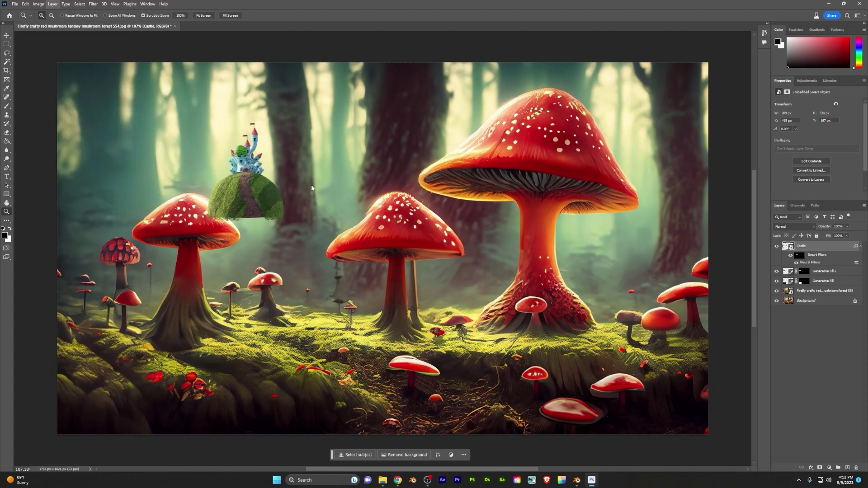
left_click(764, 164)
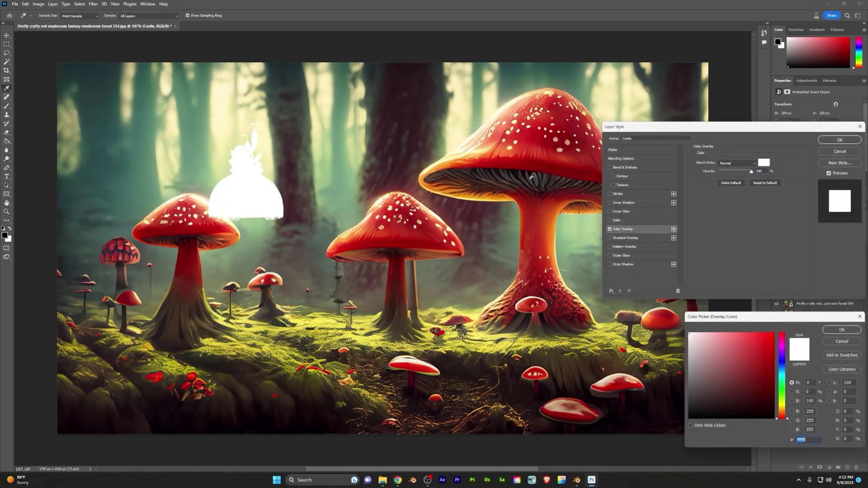
left_click(199, 156)
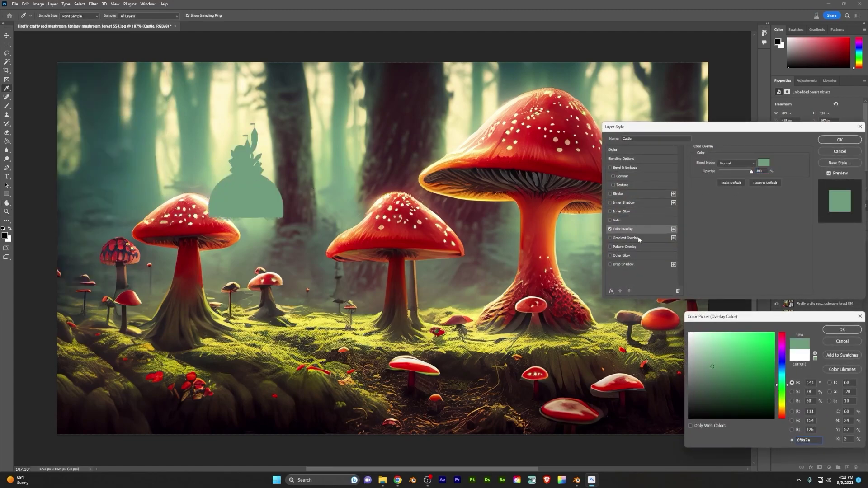
left_click(841, 330)
left_click_drag(751, 171, 746, 174)
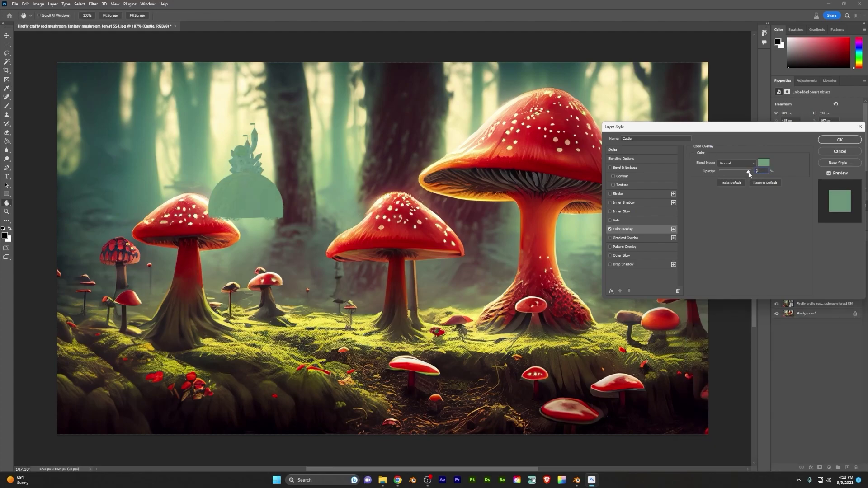
left_click(839, 139)
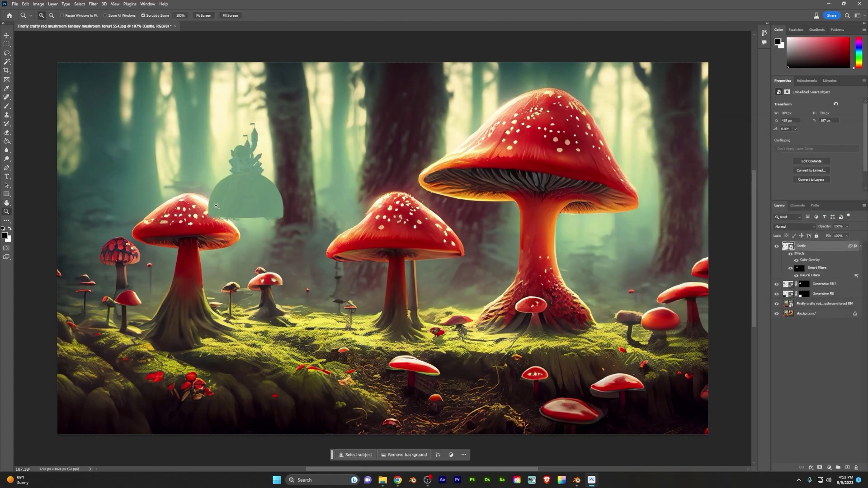
Step: Rasterize the Castle layer into a plain pixel layer
key("z")
right_click(804, 246)
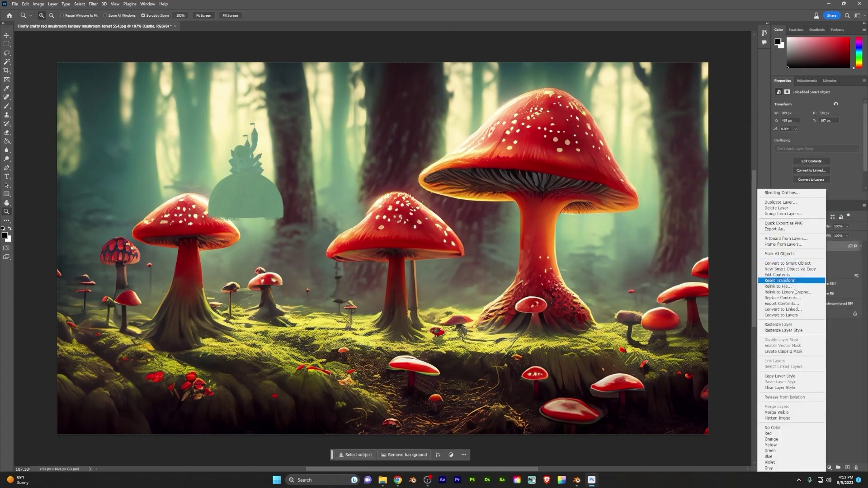
left_click(791, 328)
Step: Blur the castle with a 4.0-pixel Gaussian Blur
left_click(79, 3)
mouse_move(93, 4)
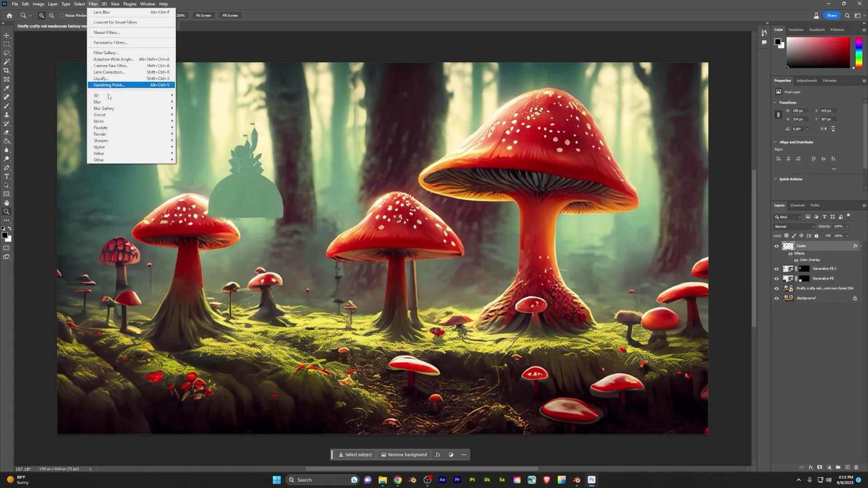
mouse_move(116, 102)
left_click(194, 127)
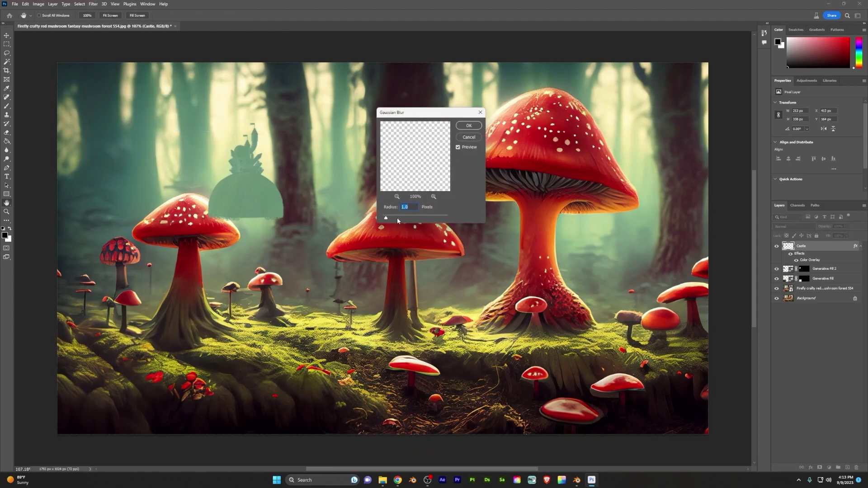
left_click_drag(392, 219, 397, 219)
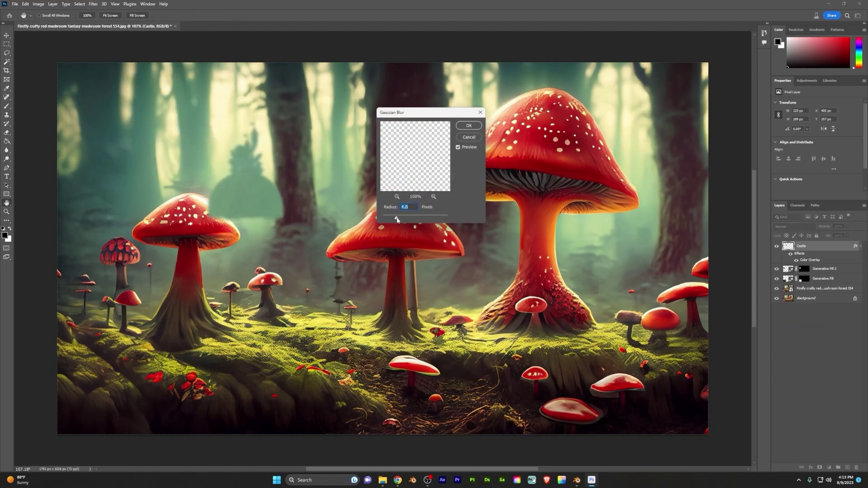
left_click(469, 125)
key("z")
left_click_drag(197, 200, 255, 267)
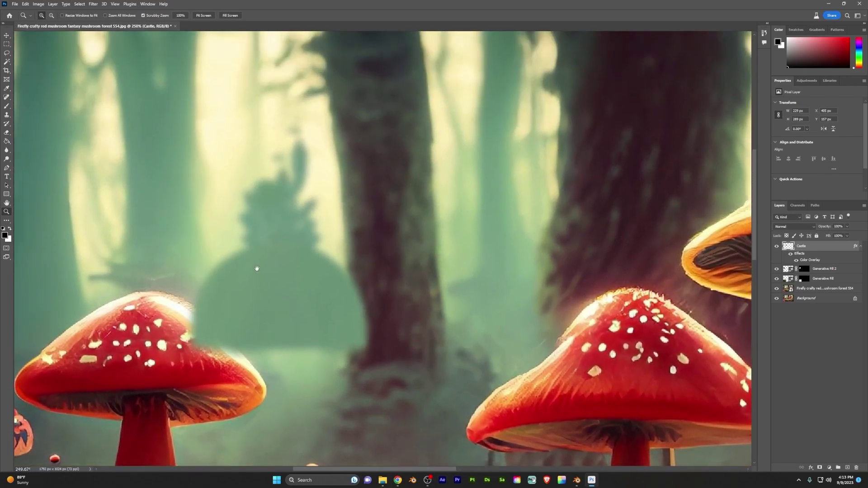
Step: Nudge the Castle layer up slightly with the Move tool
key("v")
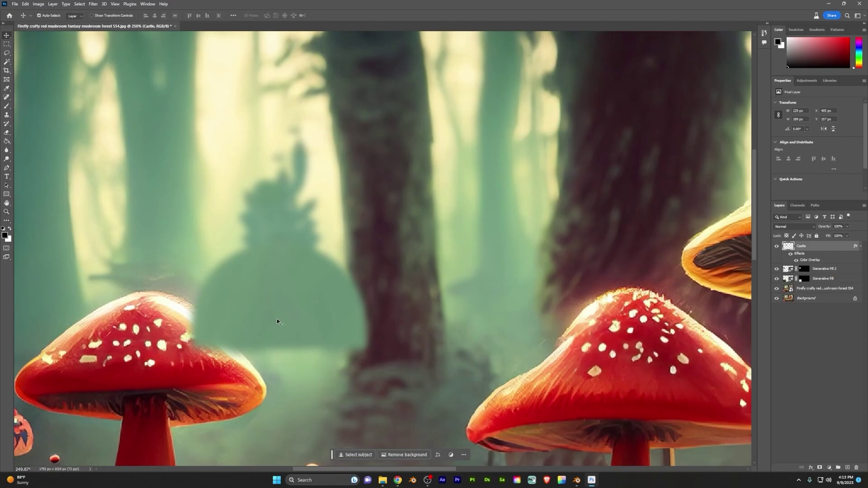
mouse_move(277, 319)
left_mouse_down()
mouse_move(291, 277)
mouse_move(294, 317)
left_mouse_up()
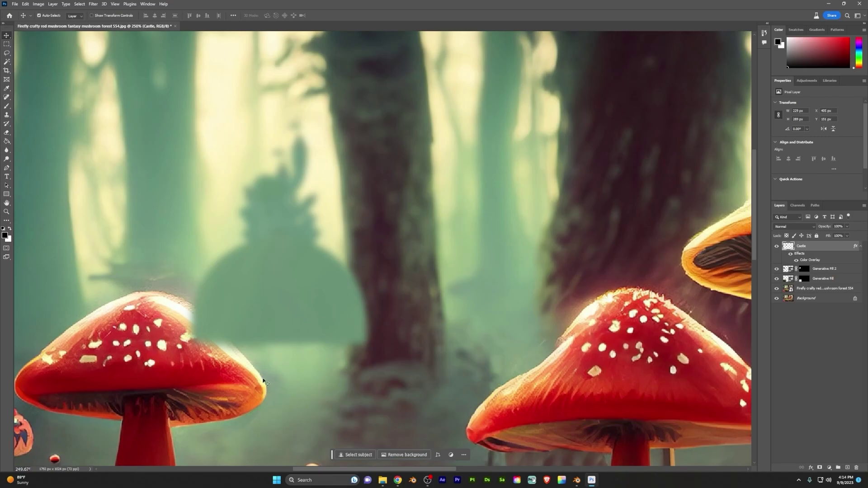
left_click_drag(313, 391, 298, 299)
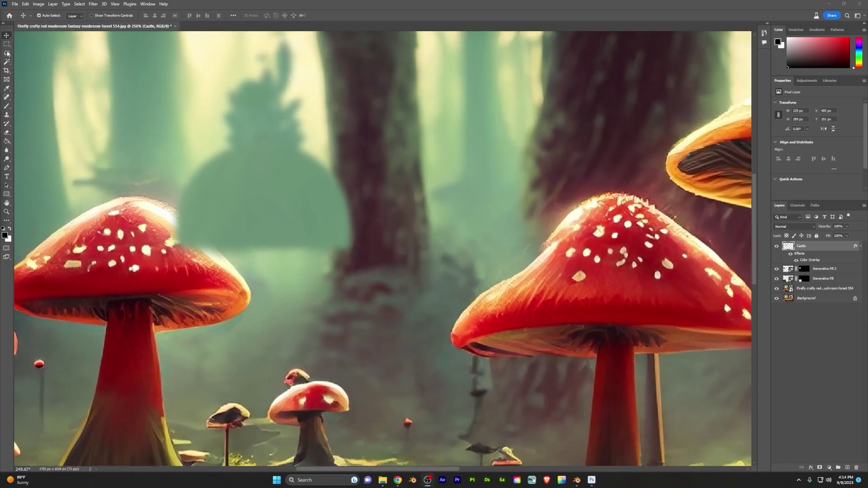
Step: Generative Fill the patch at the left mushroom cap's edge, keeping variation 2 of 3
key("l")
left_click_drag(368, 271, 343, 300)
left_click(360, 318)
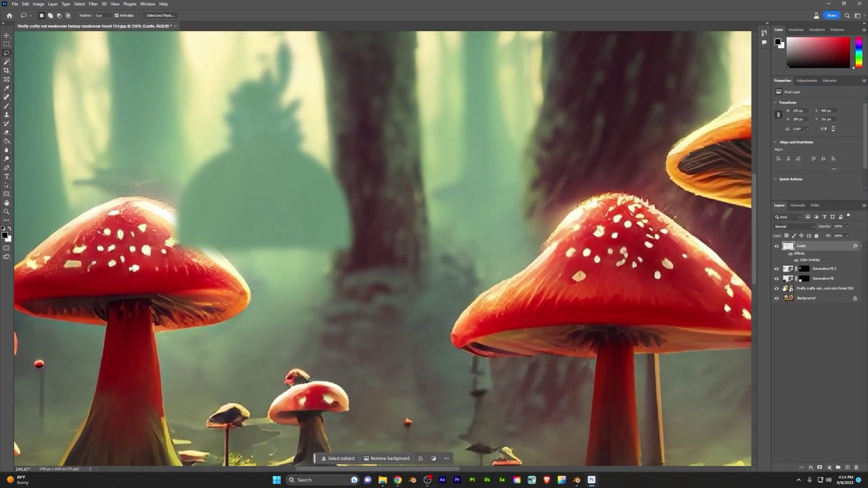
key("m")
left_click_drag(187, 205, 393, 354)
left_click(247, 363)
left_click(357, 363)
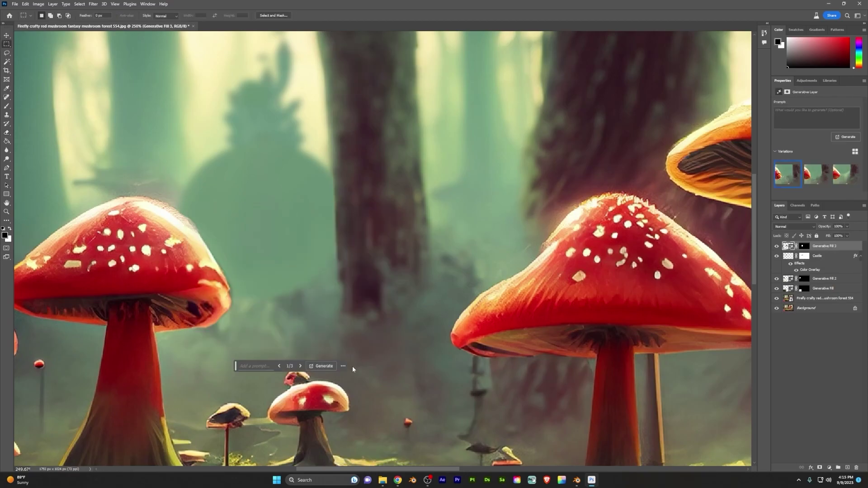
left_click(300, 366)
key("z")
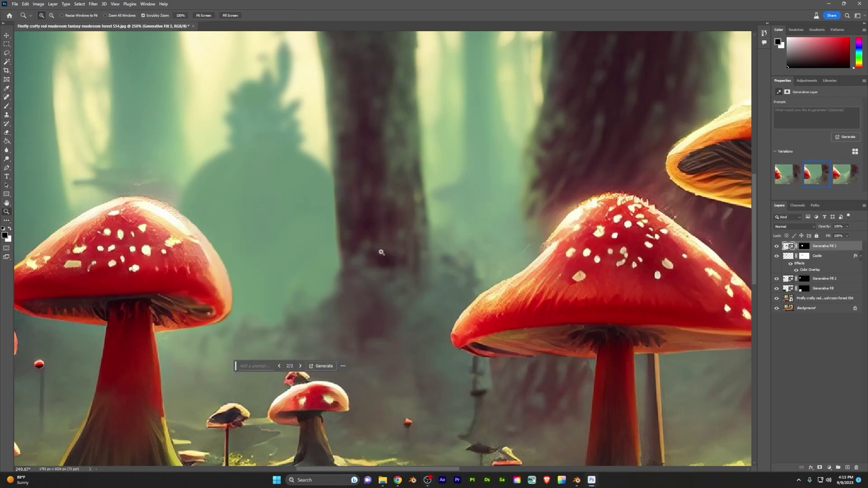
left_click_drag(379, 252, 351, 253)
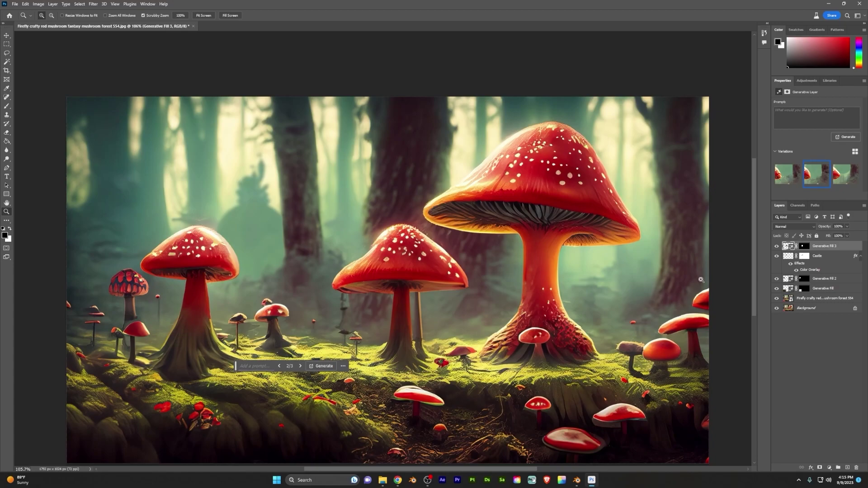
Step: Delete all layers above the Background and unlock the Background layer
left_click(816, 307, "shift")
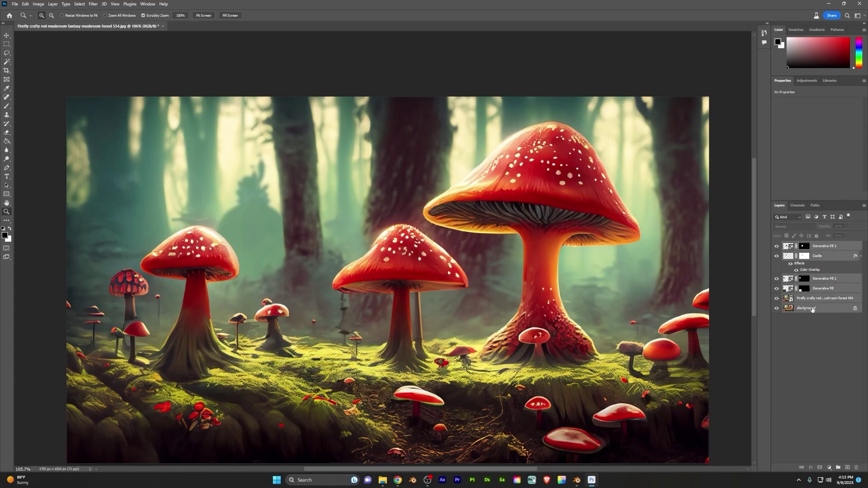
key("Delete")
left_click(855, 246)
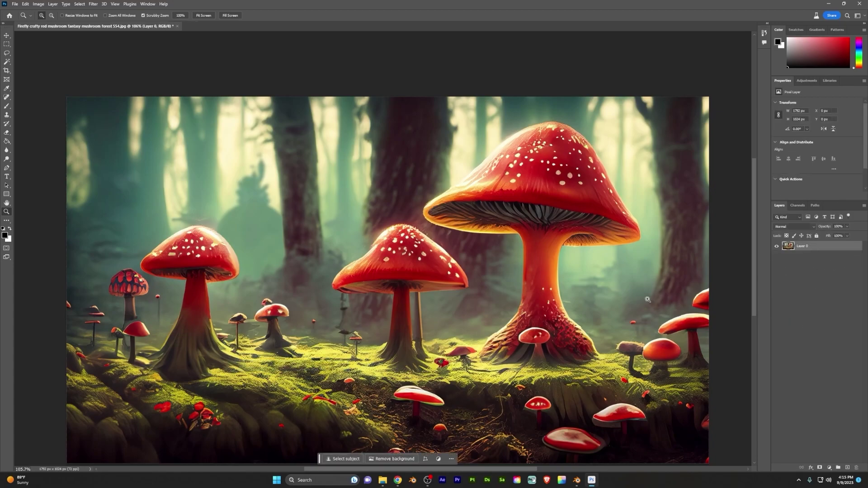
Step: Run Depth Blur with Focus subject, focal range 14, outputting the depth map only to a new layer
left_click(93, 4)
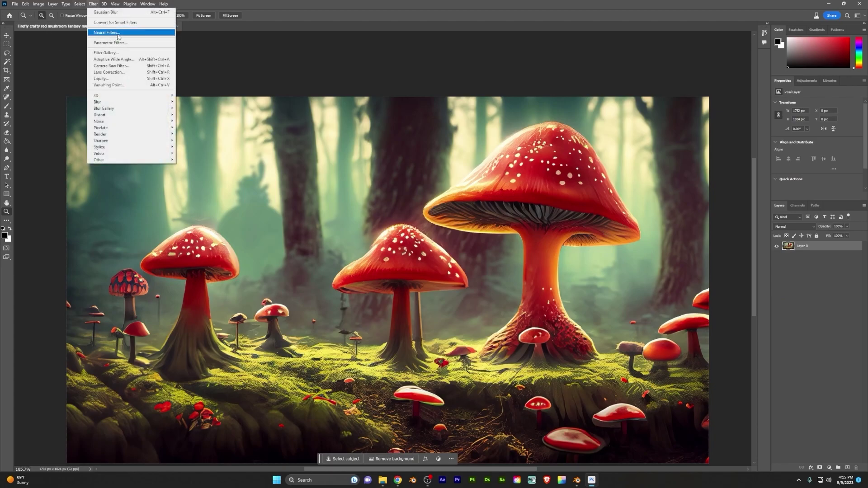
left_click(103, 31)
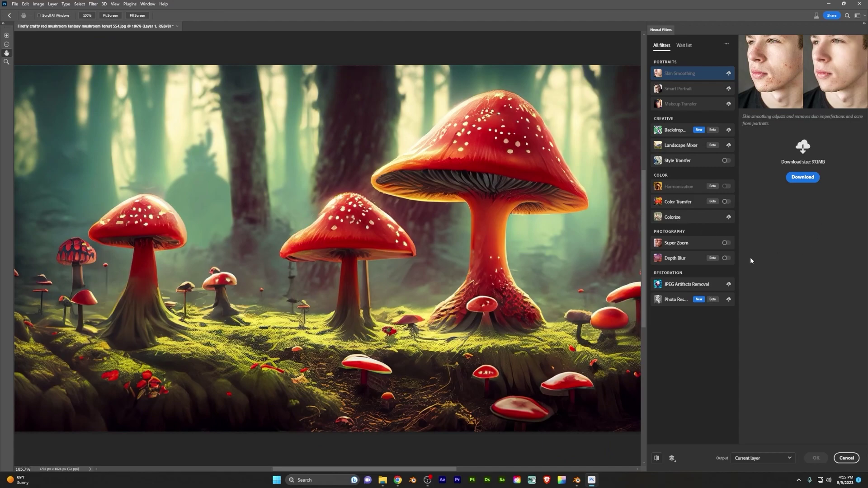
left_click(726, 258)
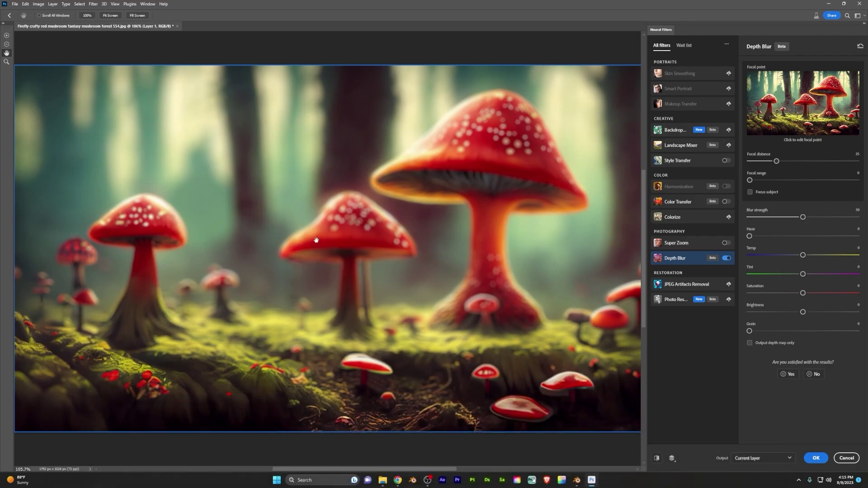
left_click(751, 192)
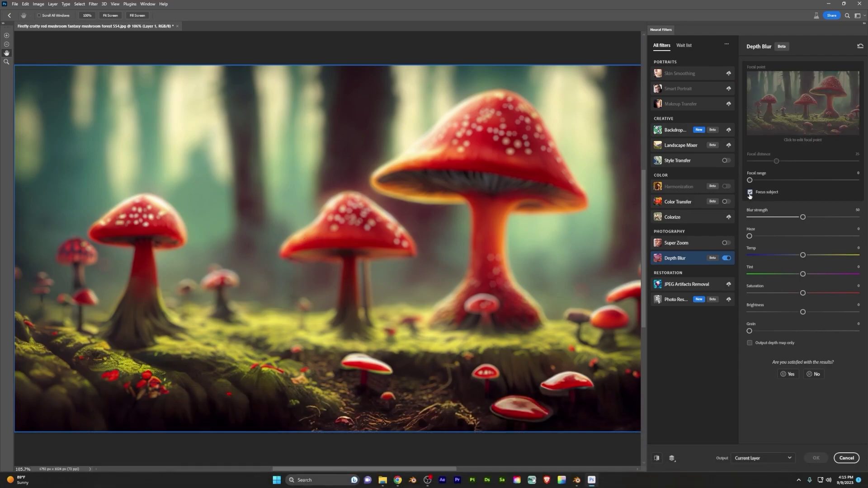
left_click_drag(750, 180, 766, 180)
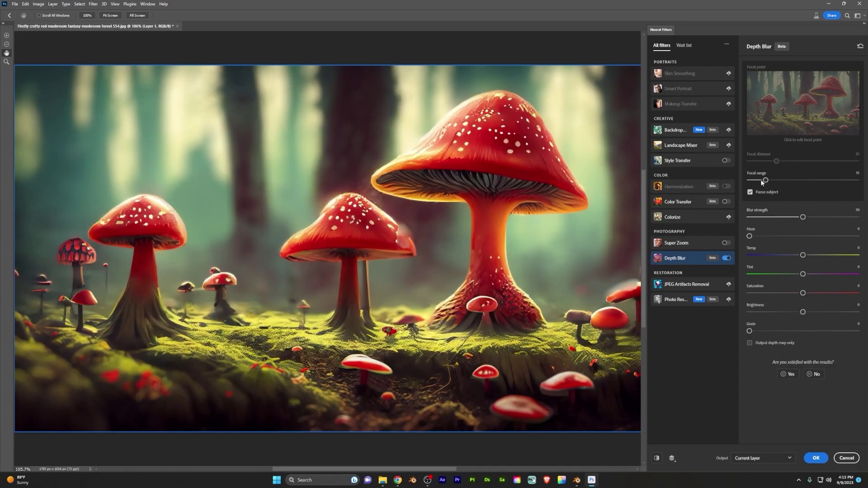
left_click_drag(764, 181, 763, 181)
left_click(750, 343)
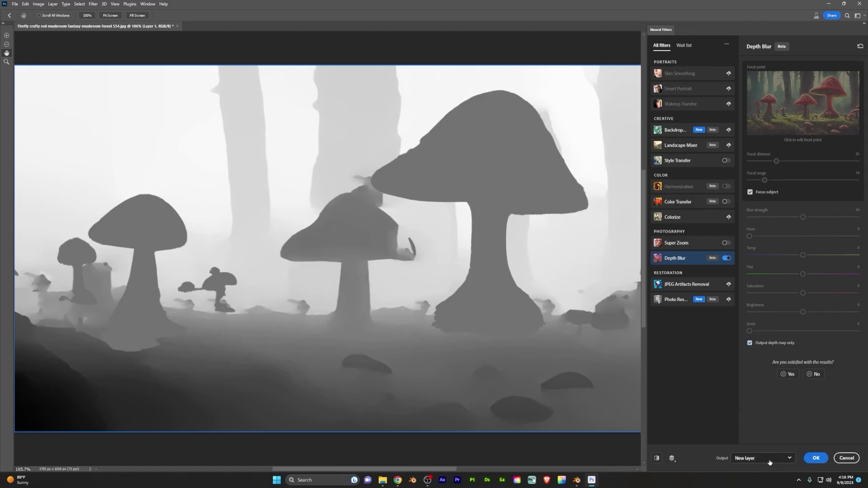
left_click(779, 458)
left_click(779, 458)
left_click(846, 458)
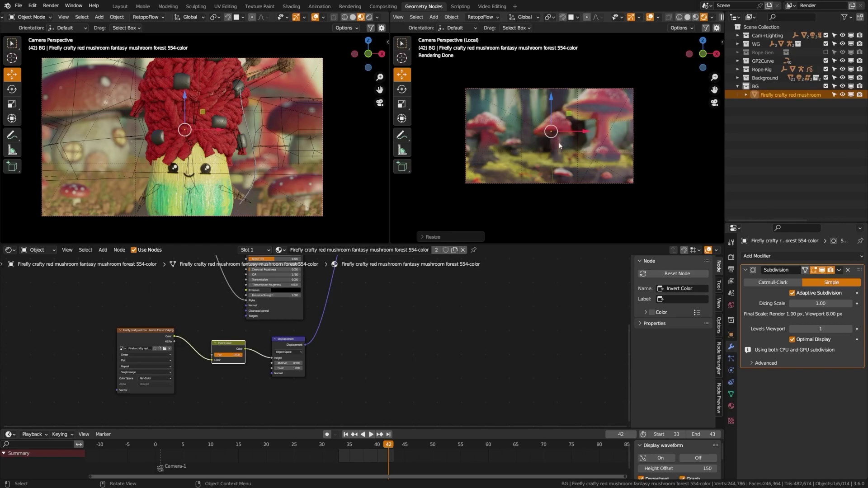
Step: Exit local view and enable Scene World shading and the Lights collection in the viewport
key("KP_Divide")
left_click(711, 18)
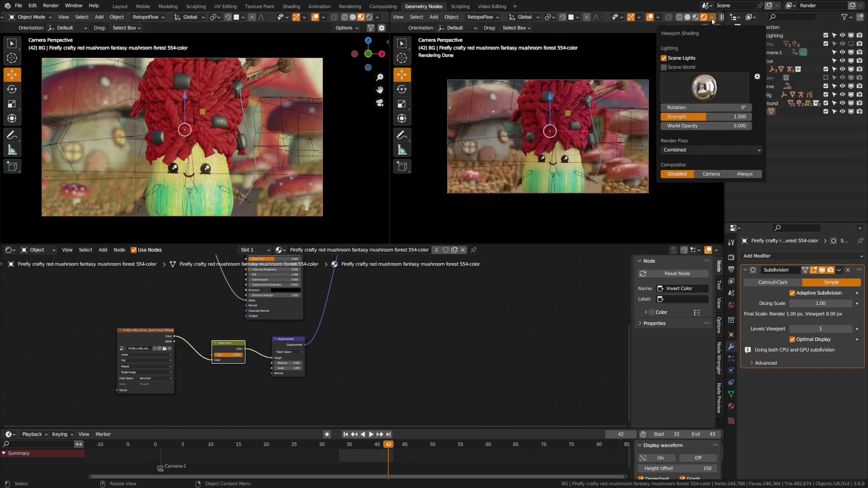
left_click(690, 67)
left_click(851, 44)
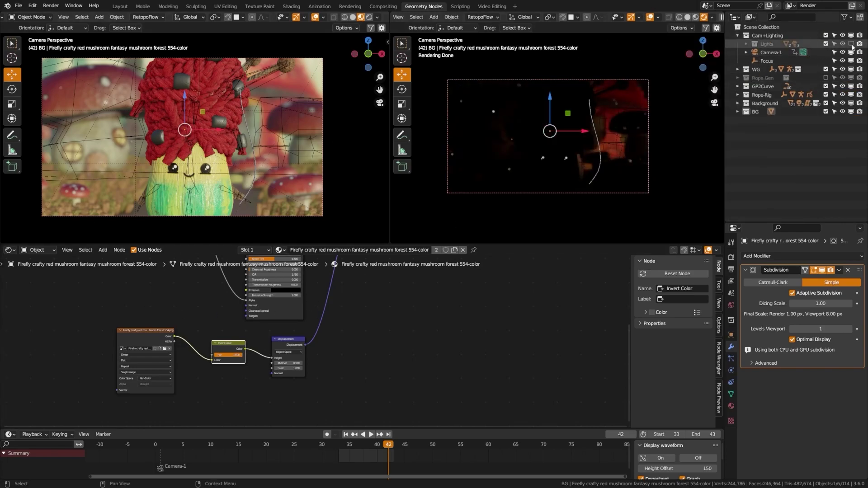
key("ctrl+z")
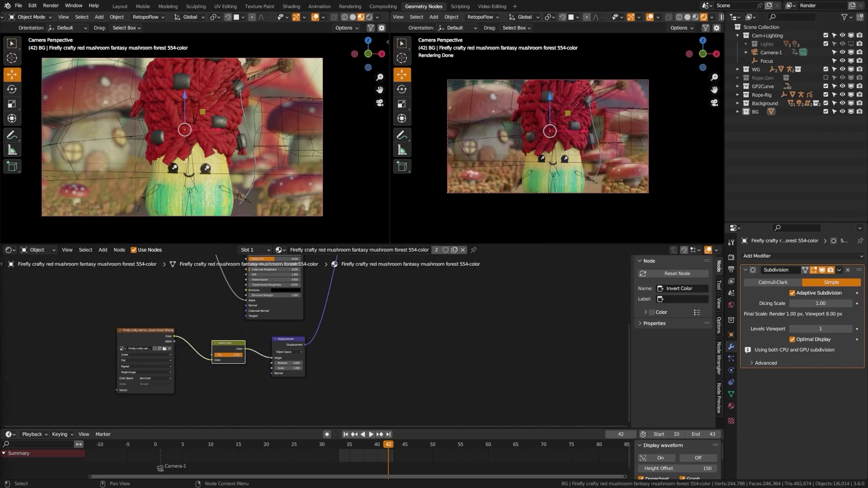
left_click(712, 16)
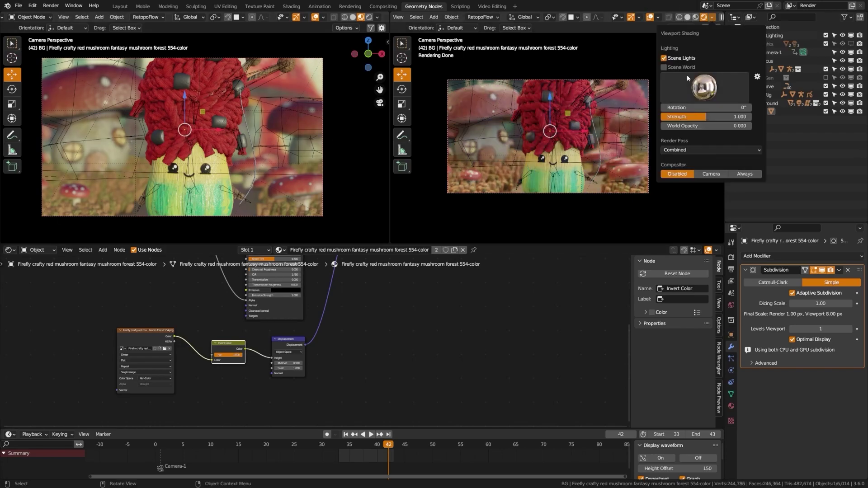
left_click(687, 75)
left_click(851, 44)
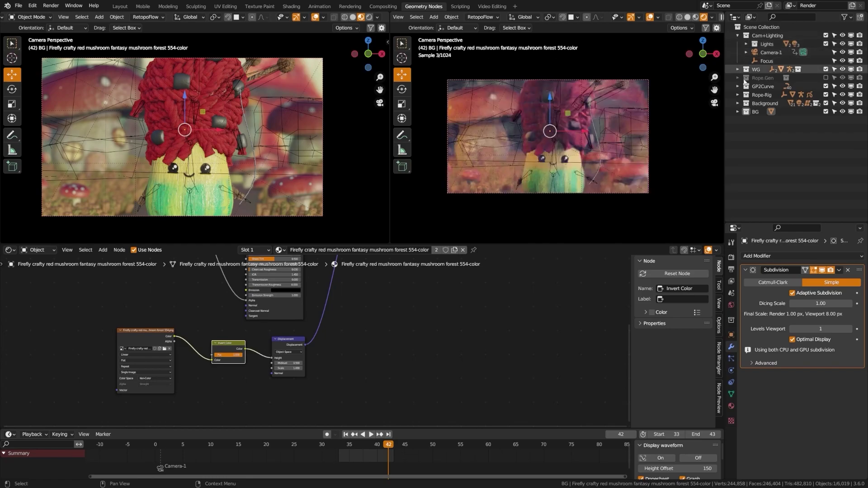
Step: Hide overlays, inspect the displaced backdrop, then play from frame 35 in camera view
left_click(649, 17)
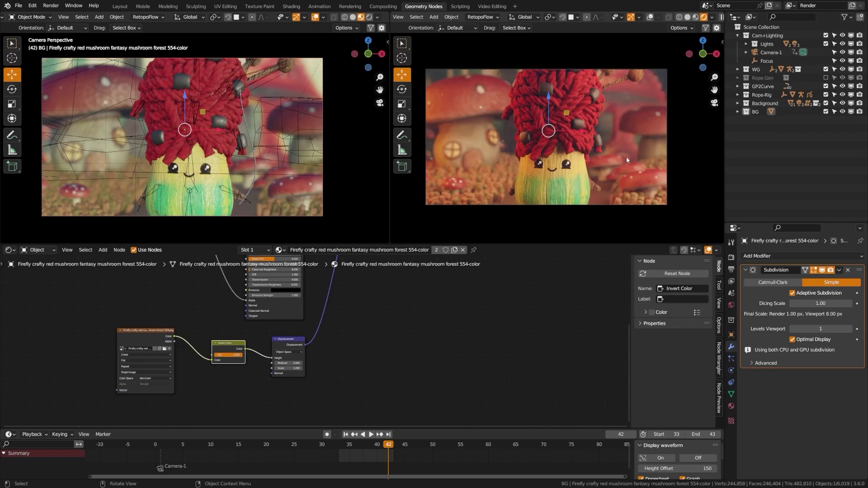
middle_click_drag(626, 157, 506, 163)
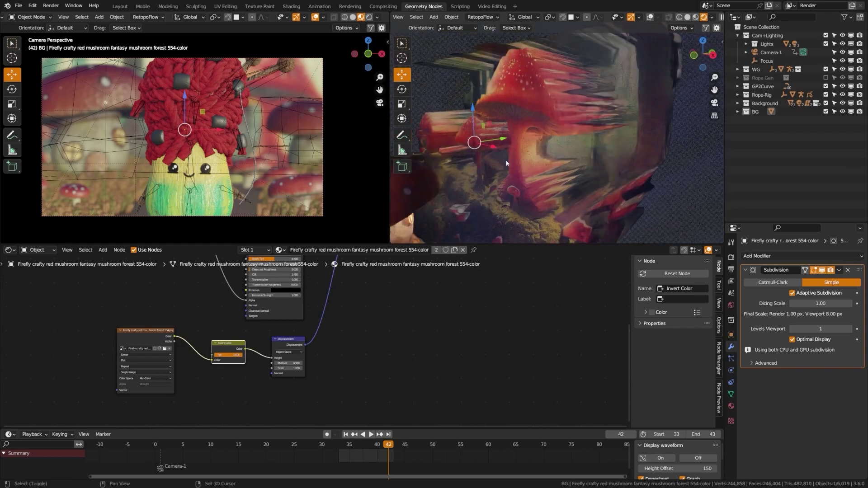
key("KP_0")
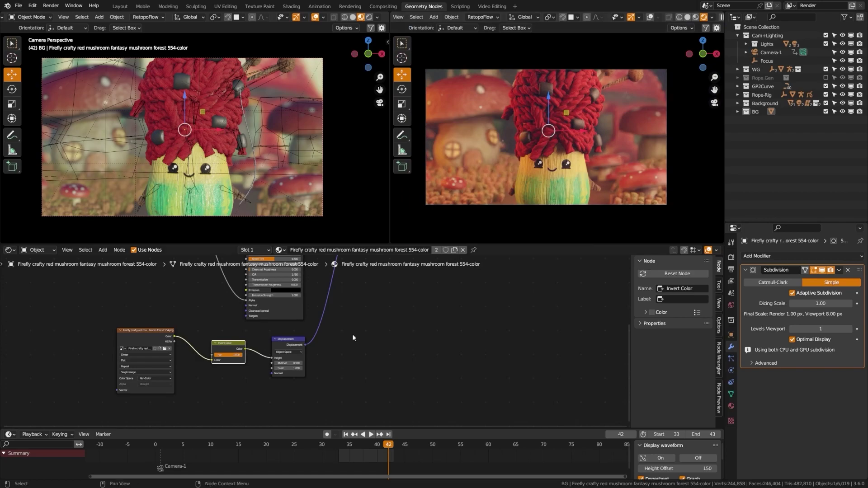
left_click(349, 447)
key("space")
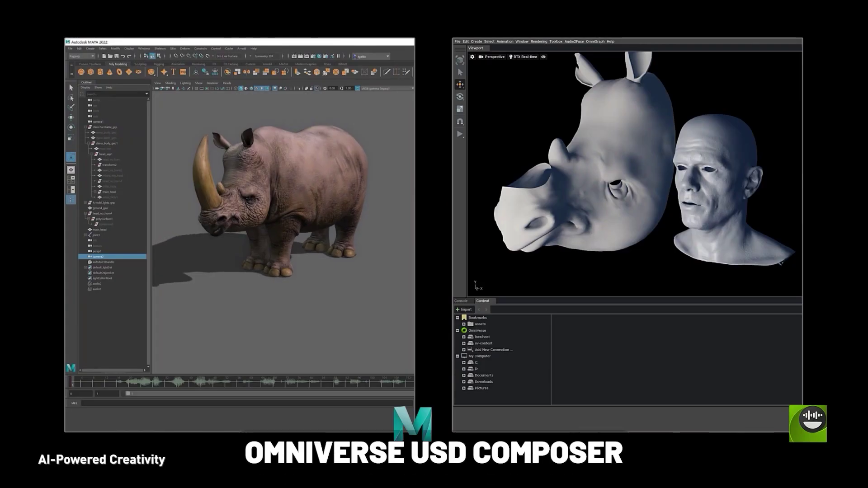